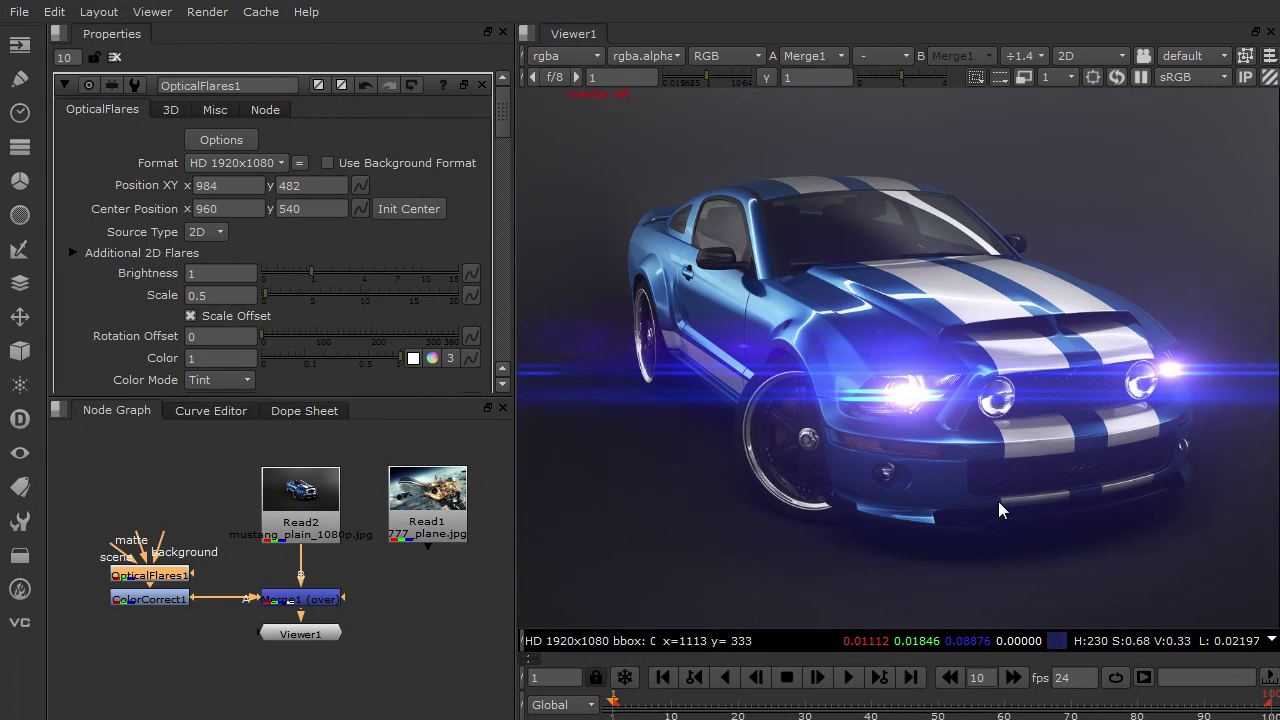
- Select OpticalFlares1 and place its flare on the Mustang's left headlight at Position XY 979, 485
left_click(903, 394)
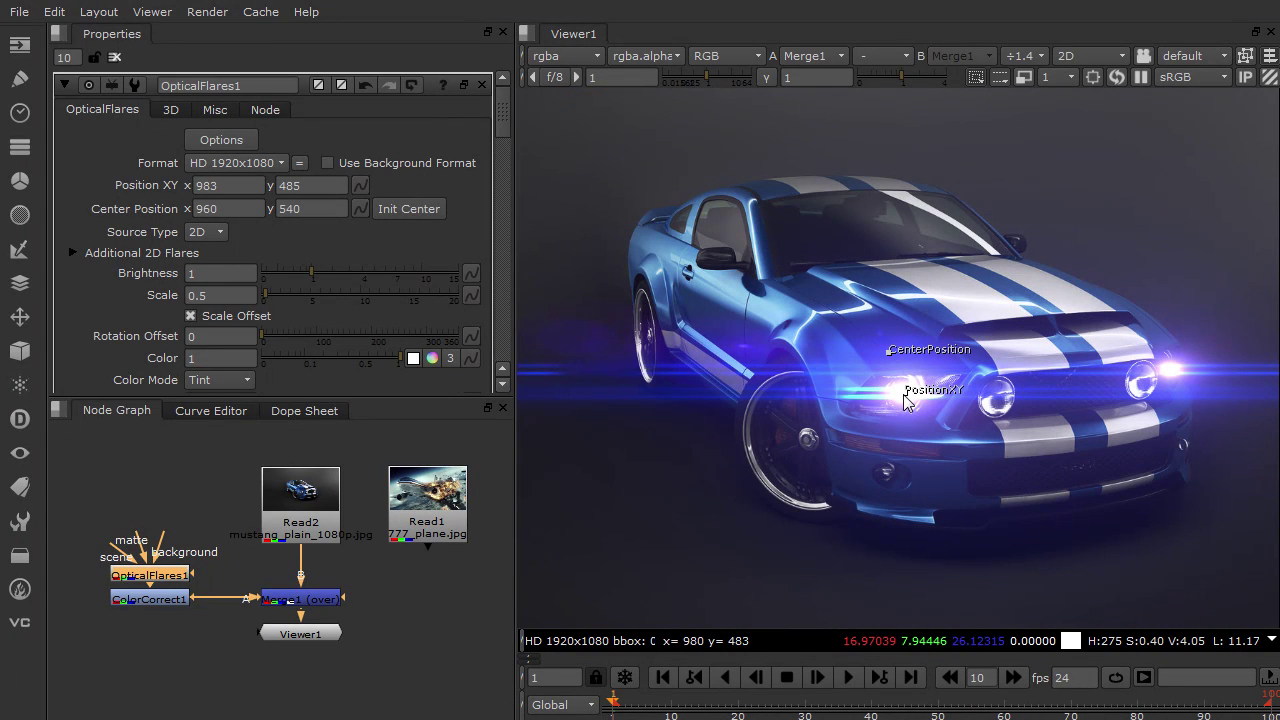
mouse_move(905, 394)
left_mouse_down()
mouse_move(708, 247)
mouse_move(672, 292)
mouse_move(835, 402)
mouse_move(905, 398)
left_mouse_up()
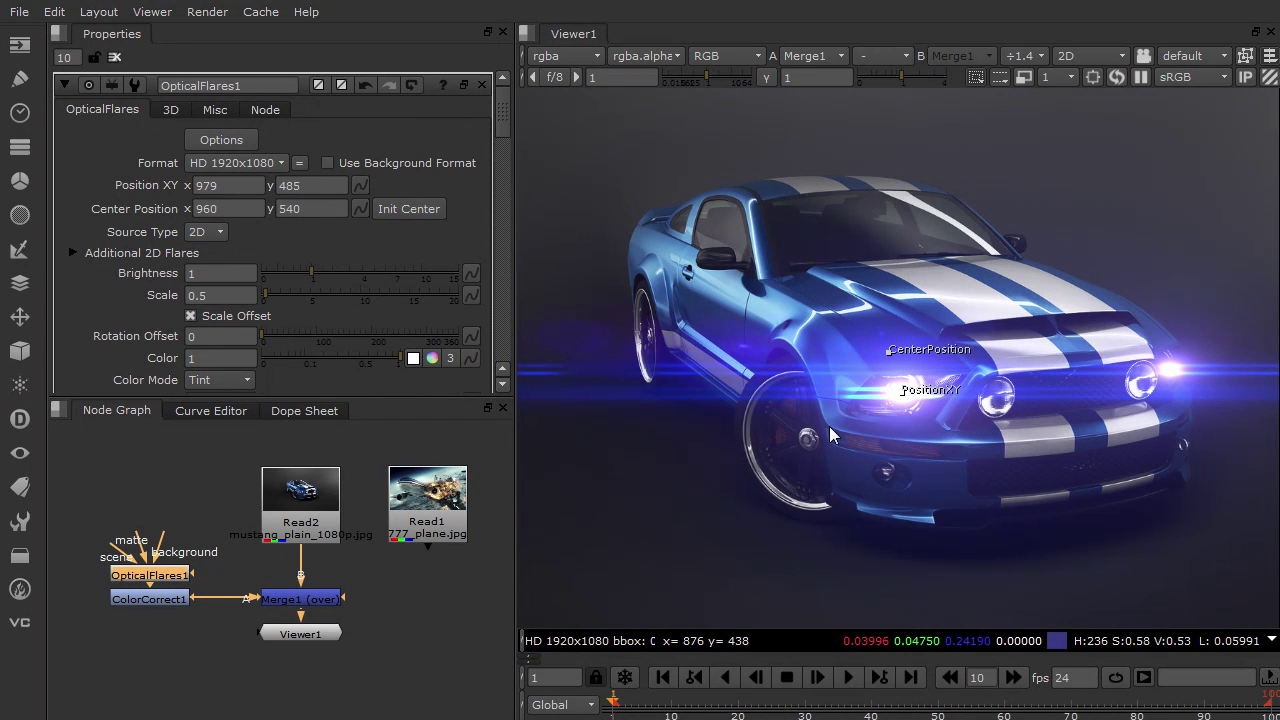
- Open the Optical Flares editor and move the preview flare to 43.0, 104.7 near the bottom edge
left_click(222, 139)
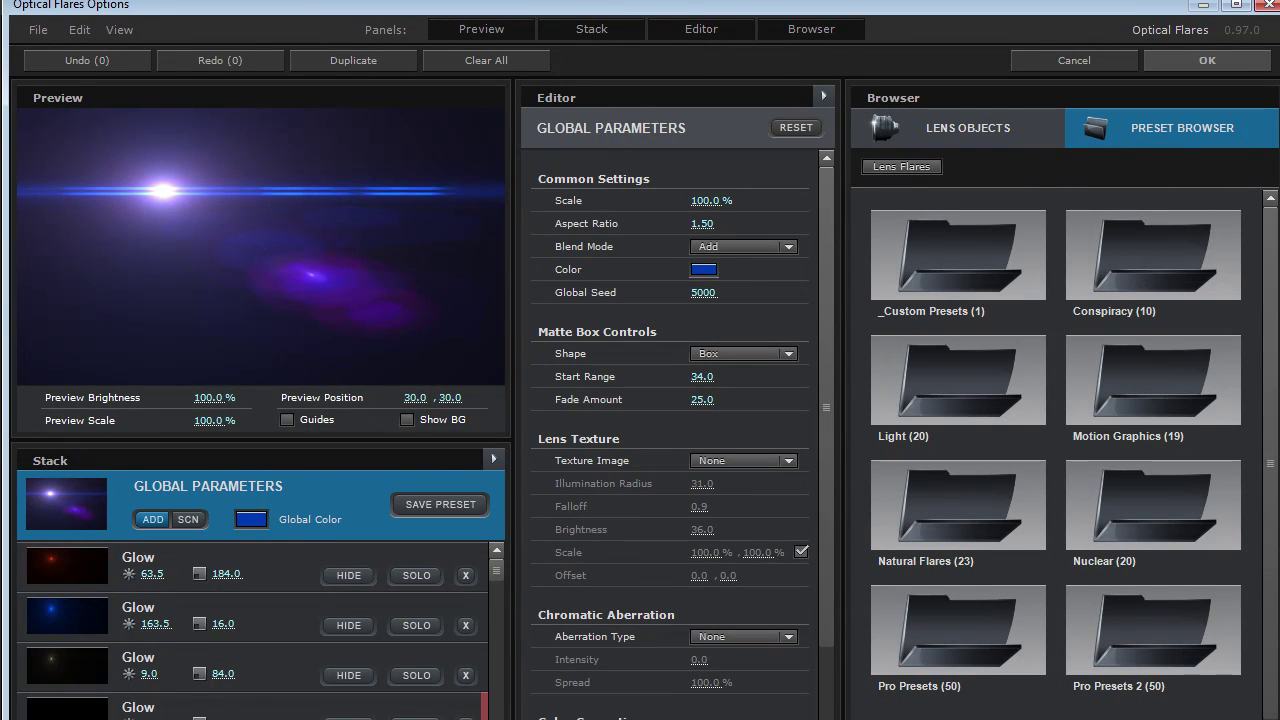
left_click_drag(204, 228, 226, 398)
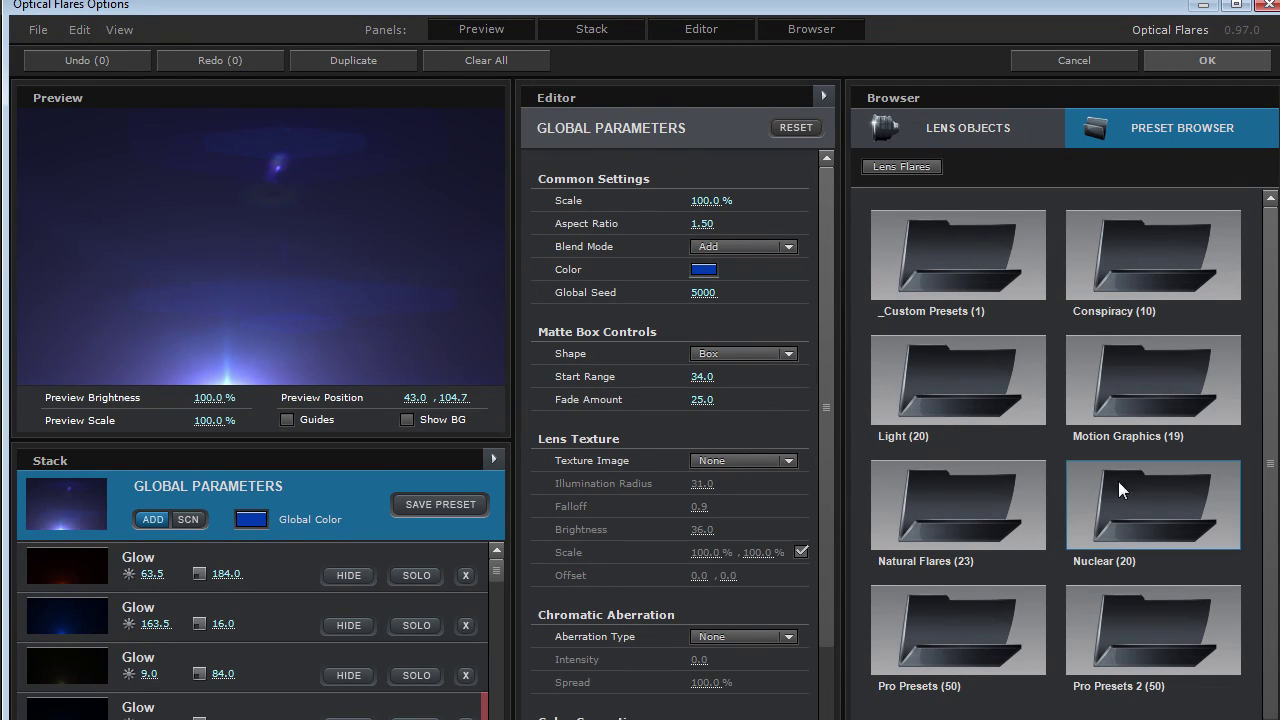
- Try the Nuclear presets Anakin, Blind and Deep_Space, moving the flare around the preview
left_click(1101, 535)
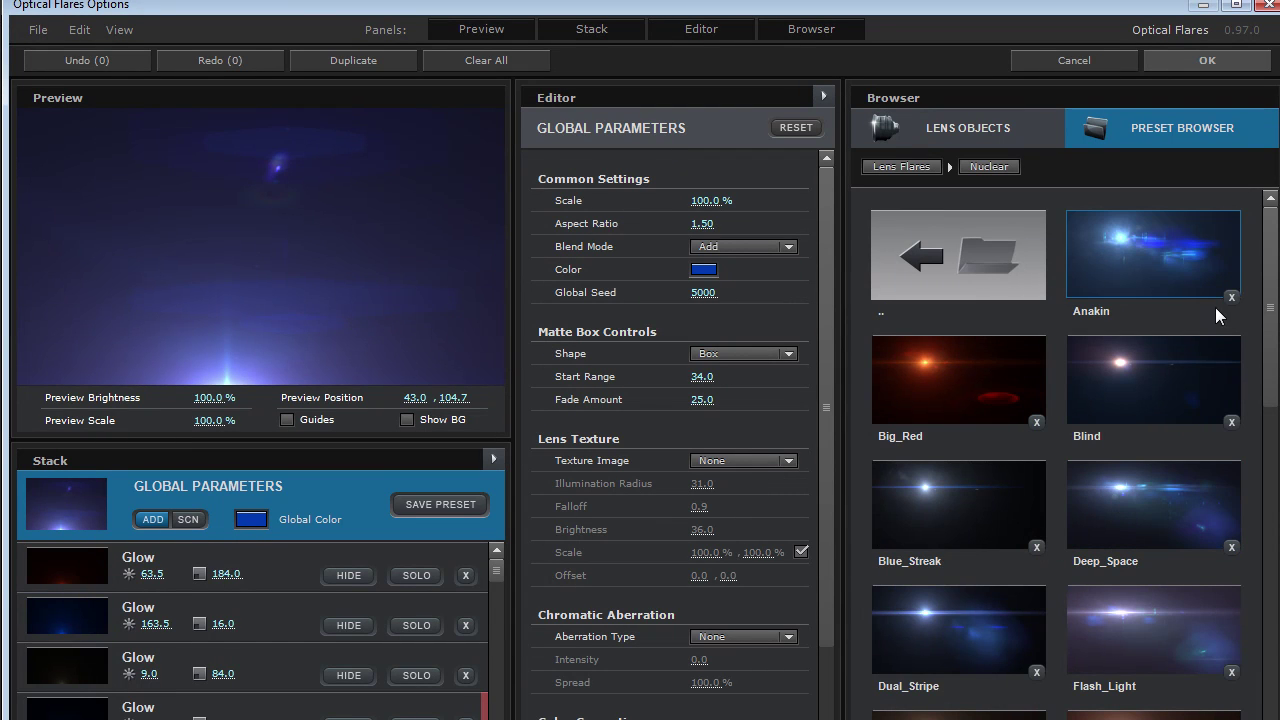
left_click(1171, 250)
left_click_drag(405, 180, 548, 332)
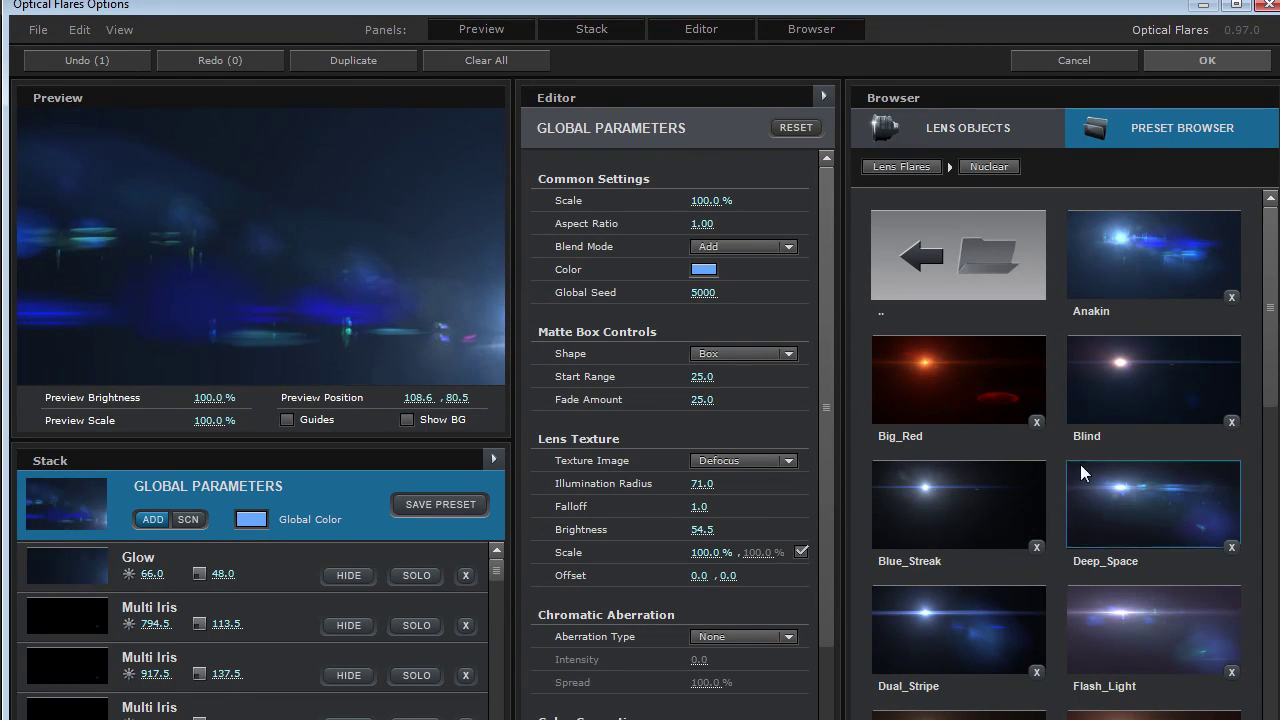
left_click(1130, 387)
left_click_drag(460, 205, 380, 180)
left_click(1122, 495)
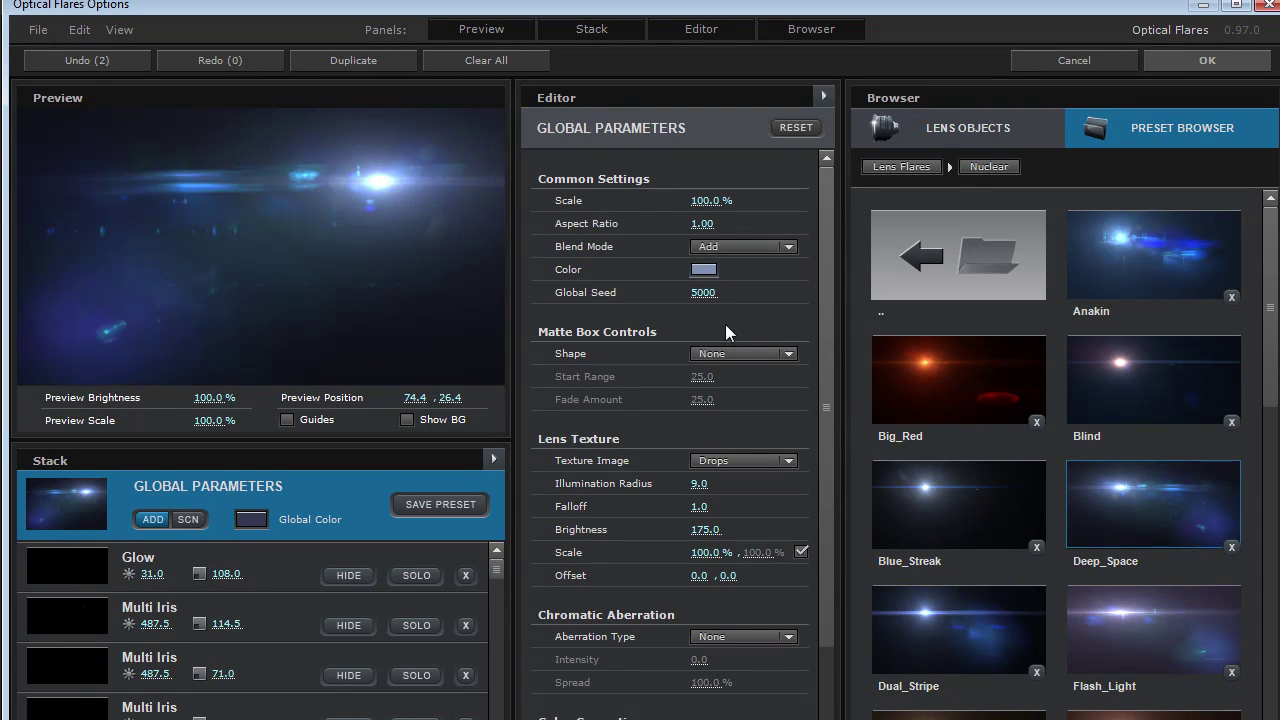
left_click_drag(405, 268, 497, 337)
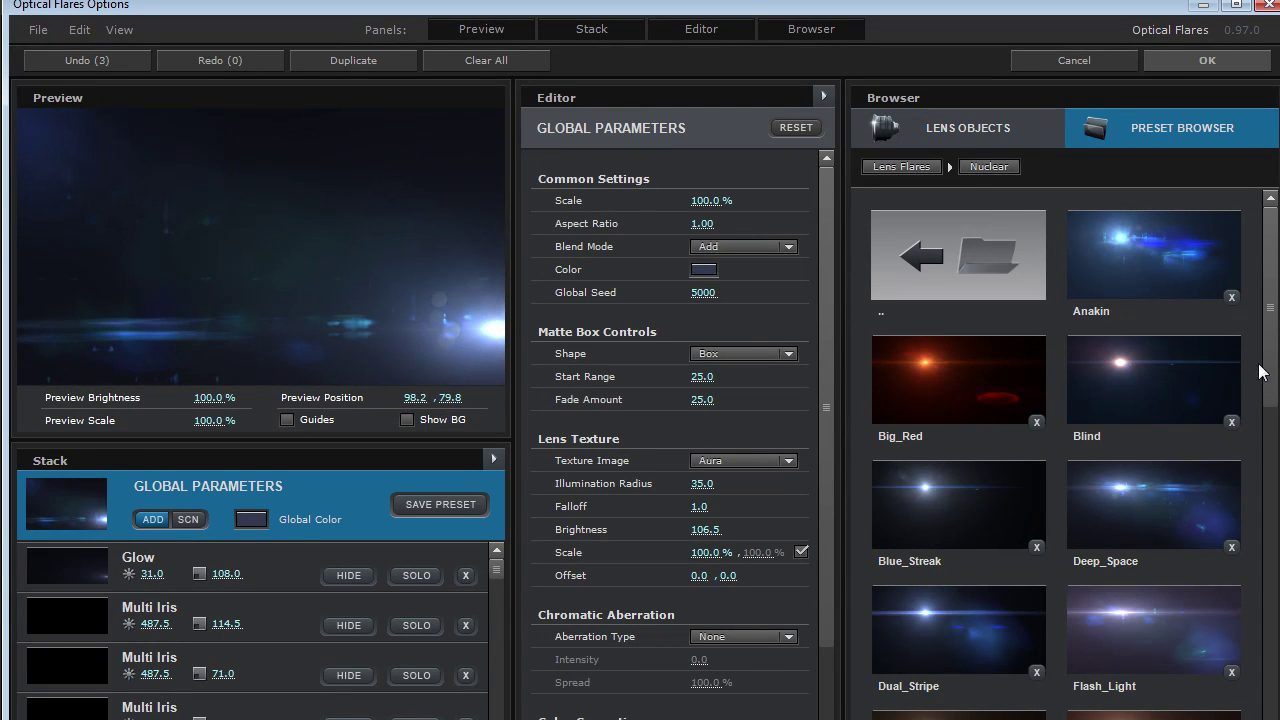
- Try Flash_Light with a larger preview scale, then load the Future preset
scroll(1150, 450, "down", 4)
left_click(1153, 362)
left_click(252, 228)
left_click_drag(252, 228, 490, 307)
left_click_drag(207, 420, 283, 420)
left_click_drag(456, 289, 160, 432)
scroll(1182, 393, "down", 1)
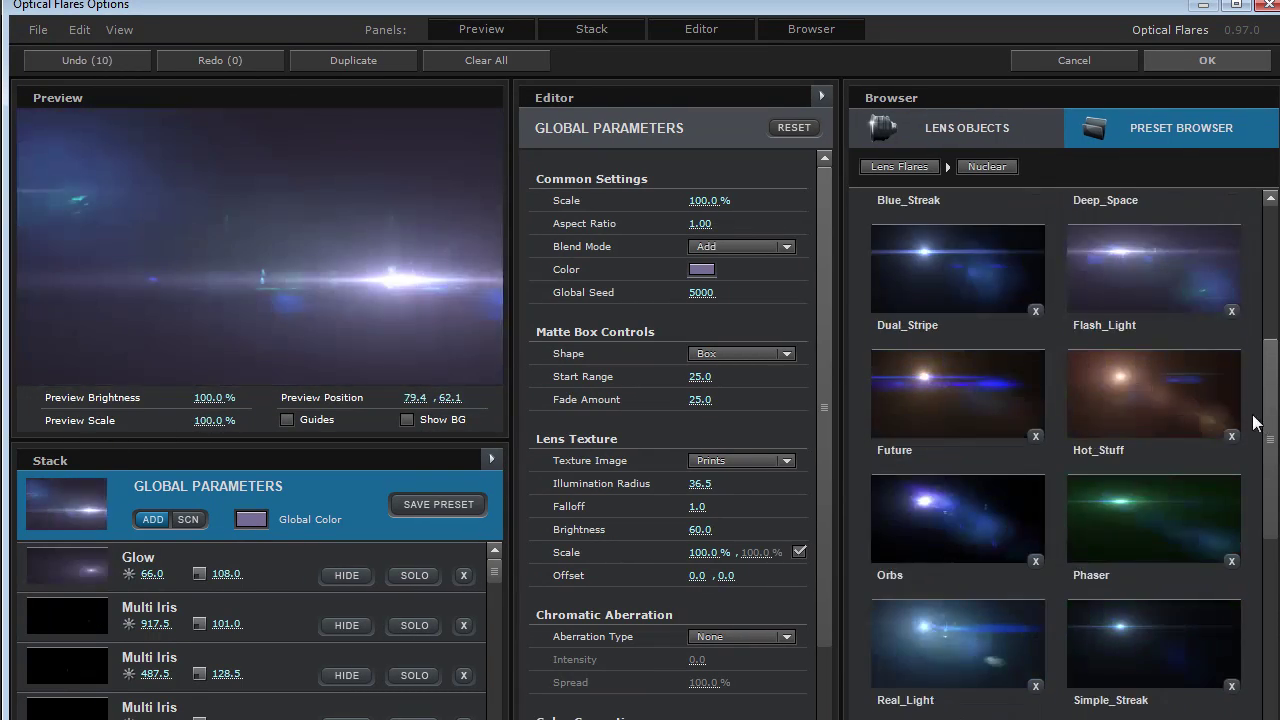
left_click(880, 376)
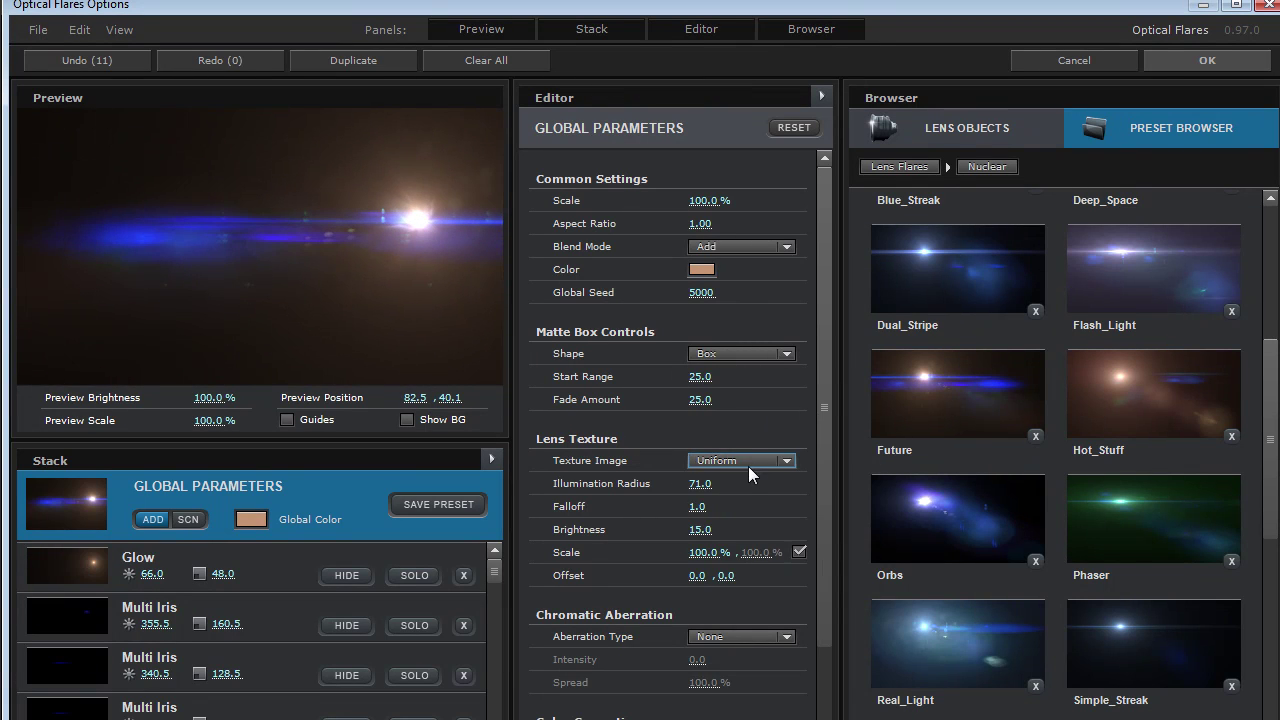
- Set the lens texture to Drops with higher brightness and a wider illumination radius
left_click(748, 462)
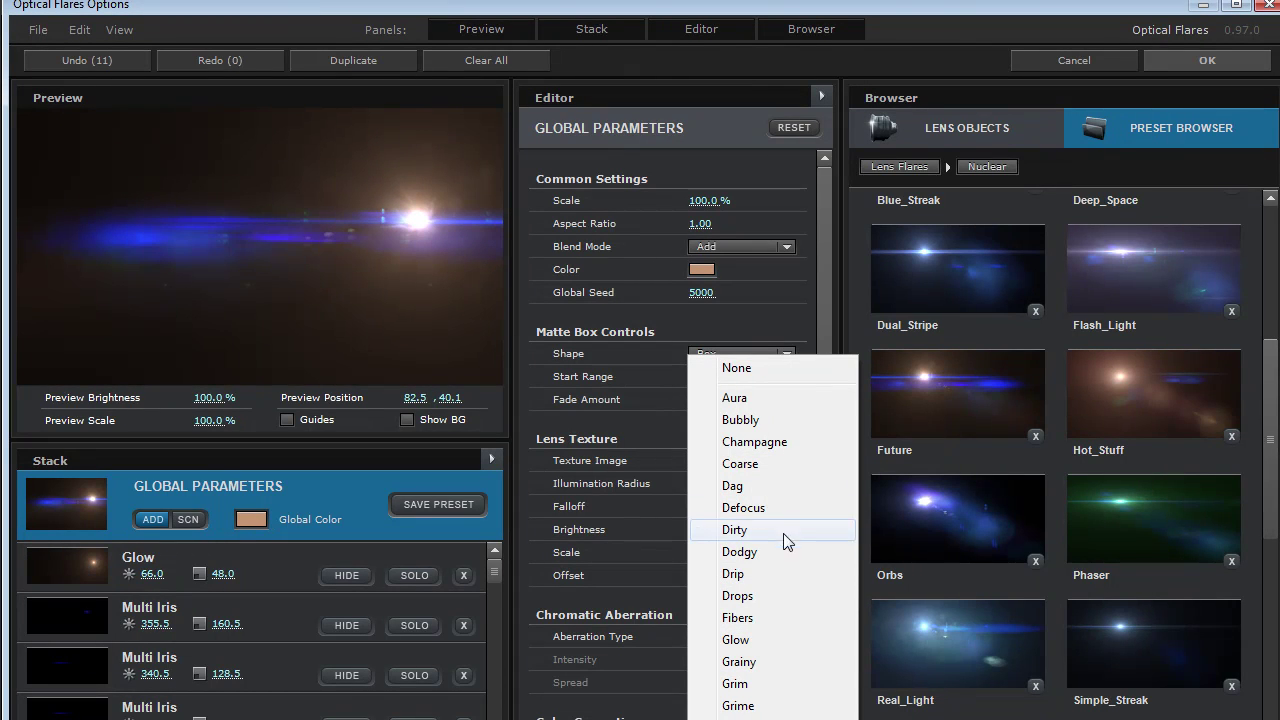
left_click(752, 596)
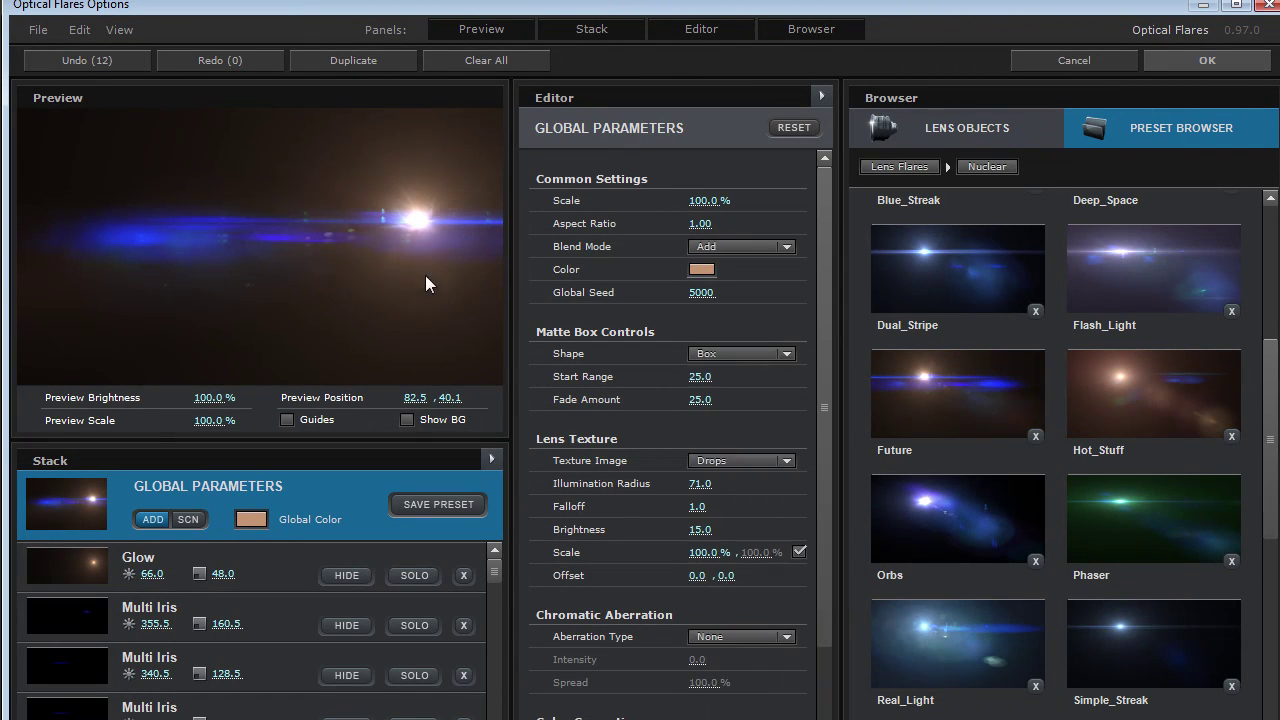
left_click_drag(697, 533, 815, 519)
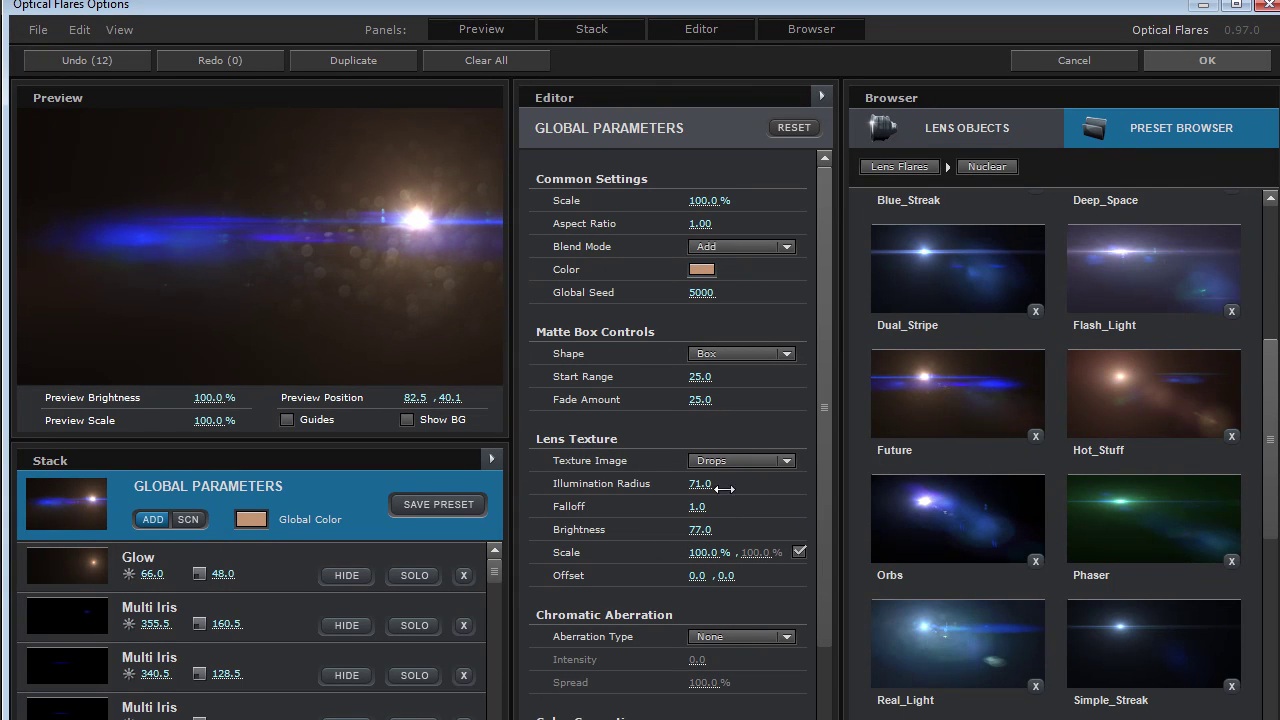
left_click_drag(705, 486, 741, 484)
left_click_drag(401, 262, 144, 400)
- Try the Aura and Champagne lens textures, moving the flare around the preview
left_click(772, 460)
left_click(741, 401)
left_click_drag(286, 214, 479, 336)
left_click(745, 458)
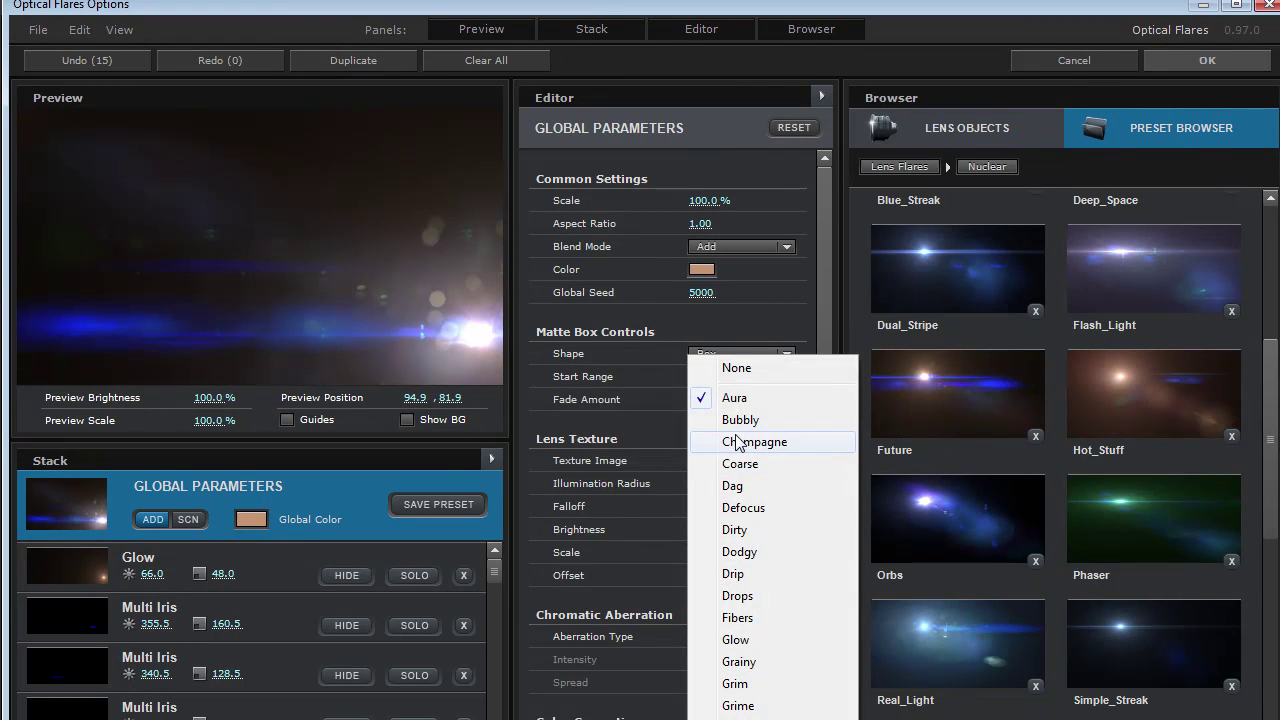
left_click_drag(389, 264, 394, 385)
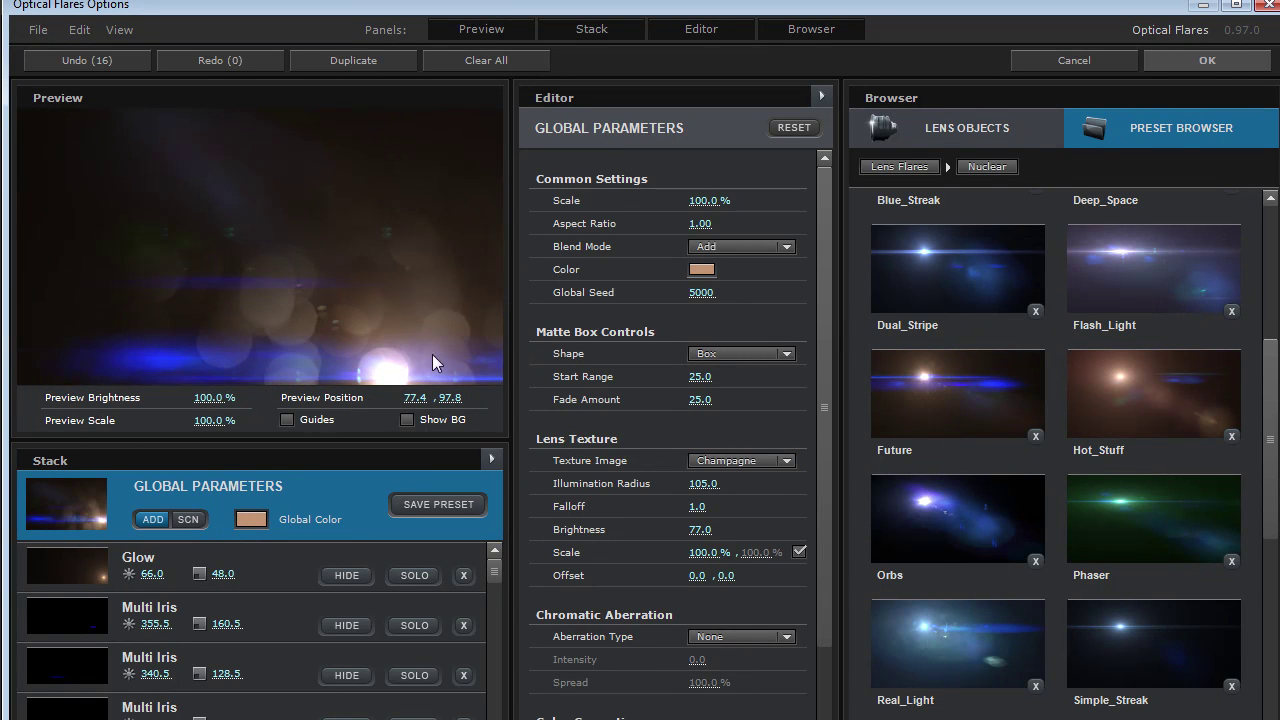
- Apply the Stage_Light preset to the headlight and raise flare Brightness to 1.2
left_click_drag(1271, 405, 1273, 517)
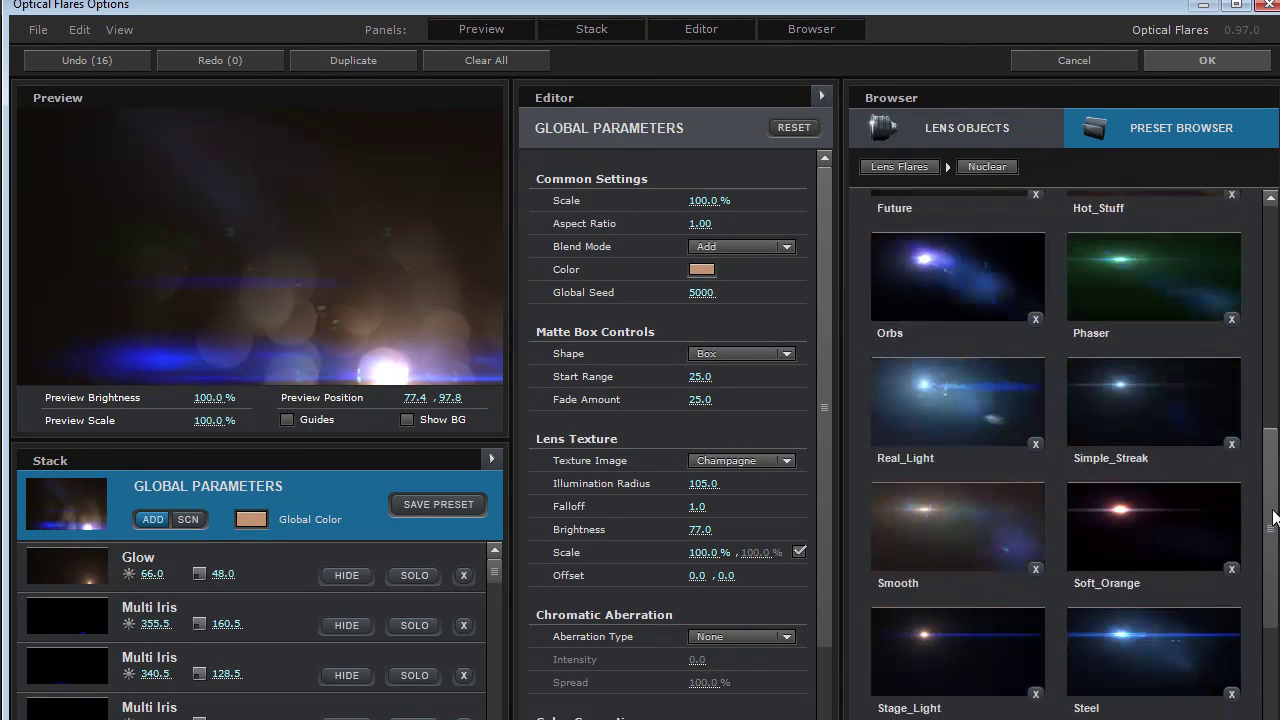
left_click(935, 631)
left_click_drag(394, 380, 210, 198)
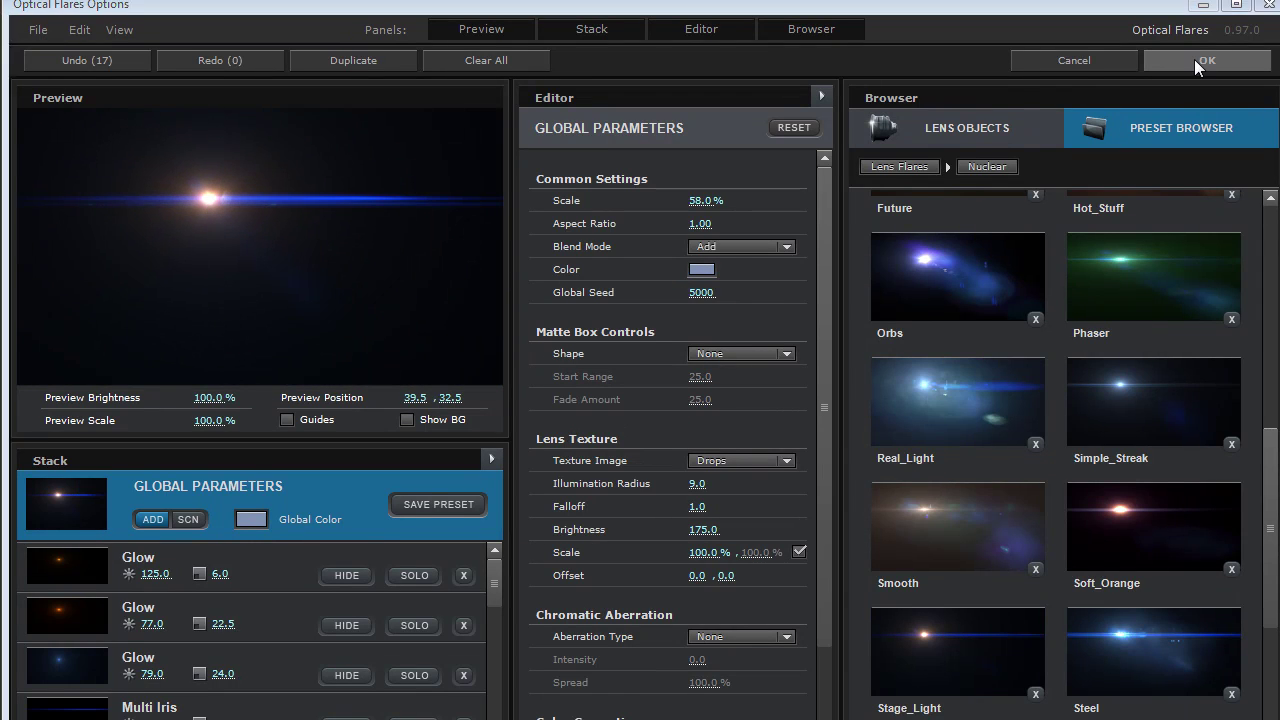
left_click(1194, 59)
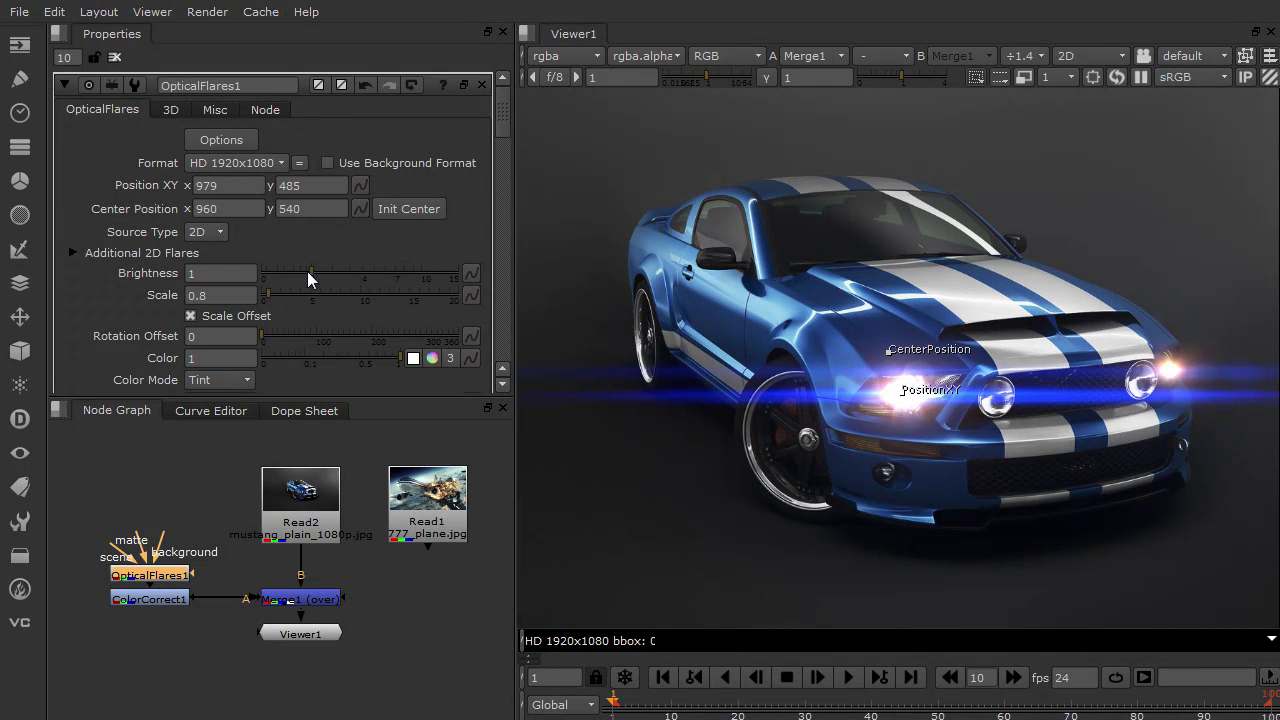
left_click_drag(311, 270, 317, 271)
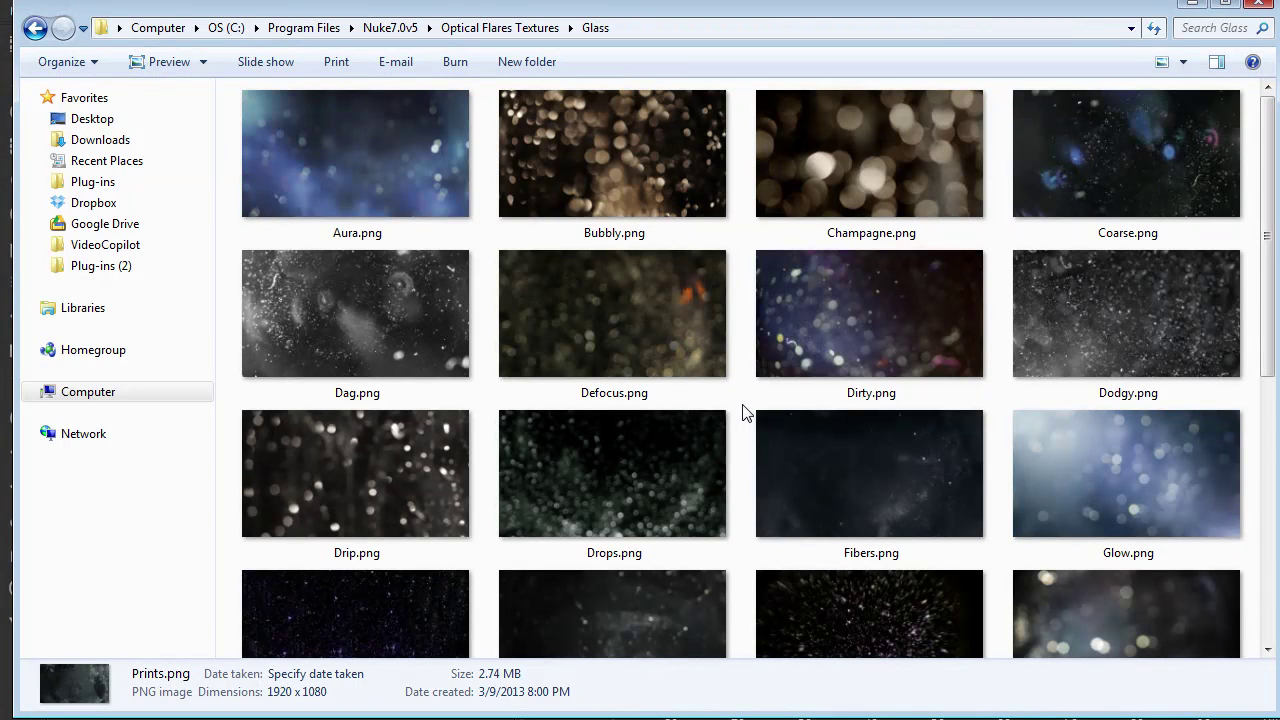
- Preview the Aura.png and Prints.png glass textures full size, then open the Elements folder
double_click(372, 163)
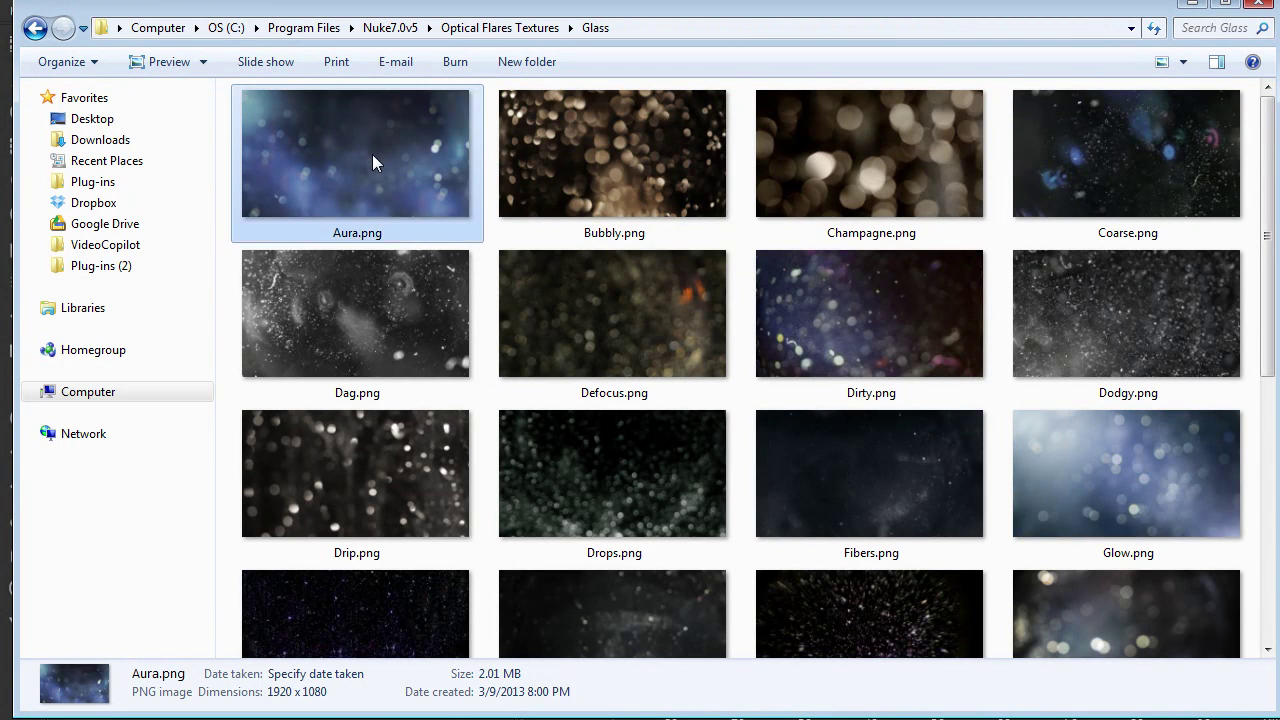
left_click(980, 83)
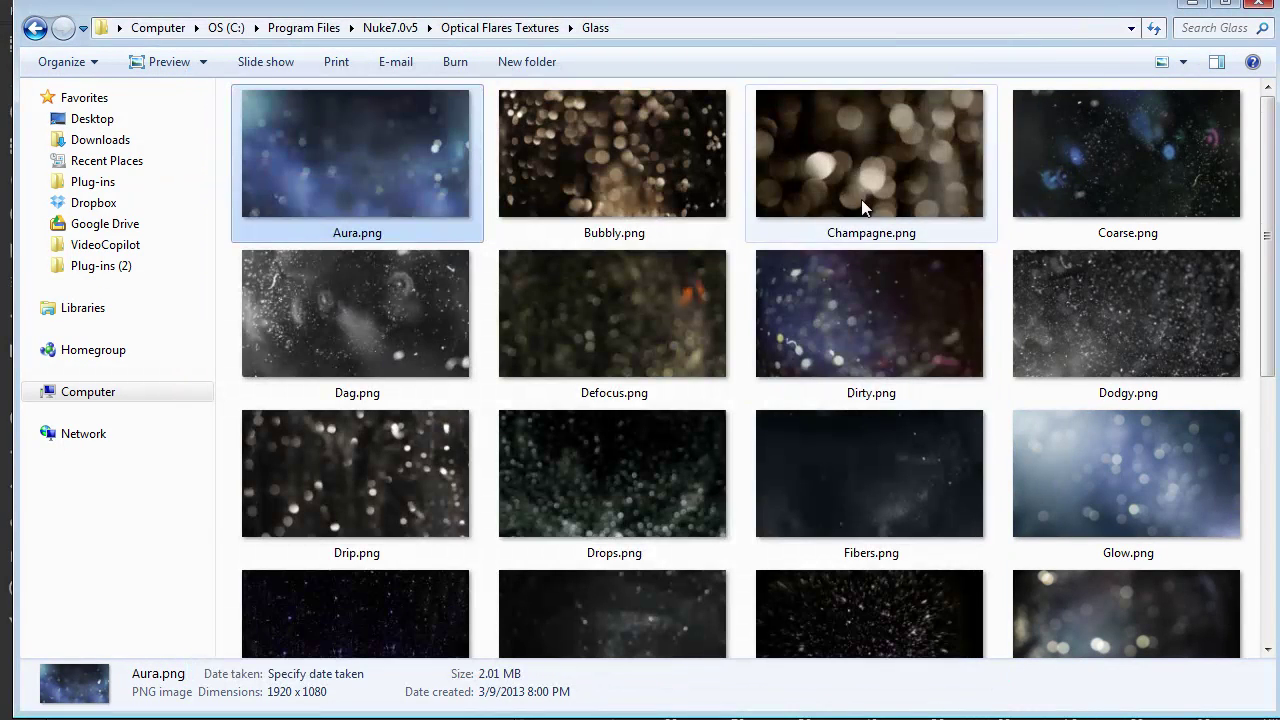
scroll(776, 469, "down", 3)
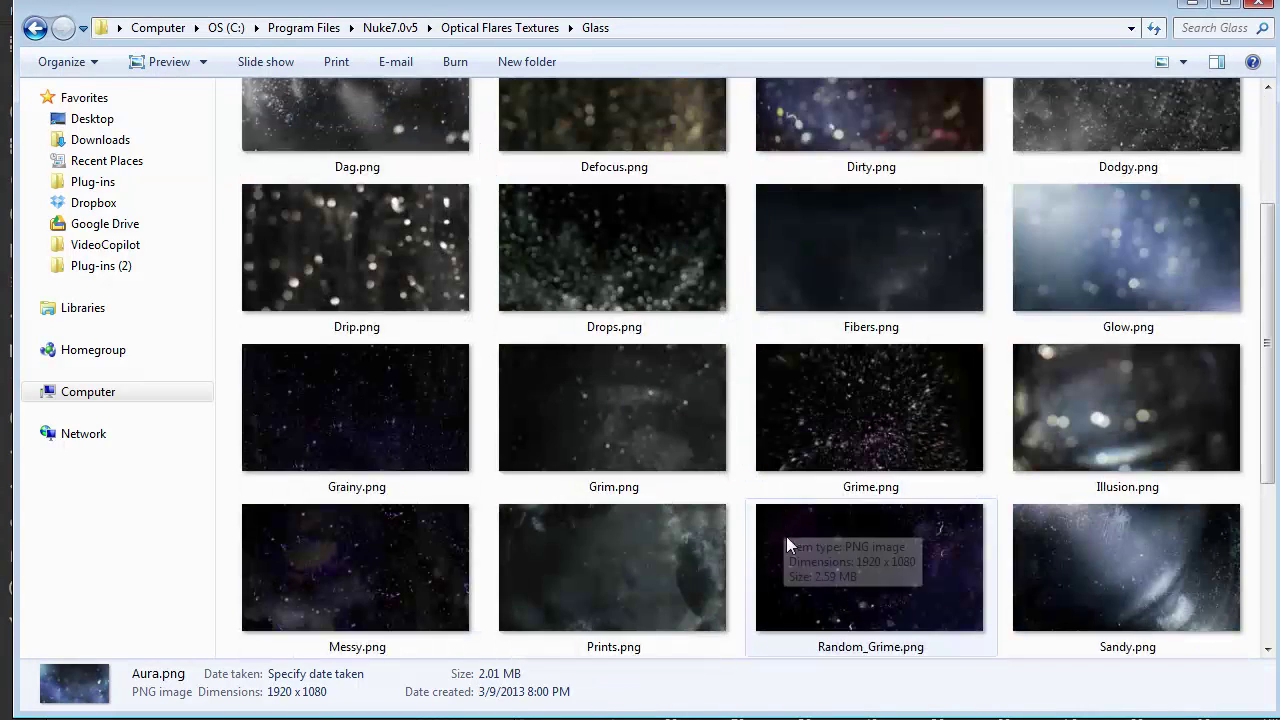
left_click(605, 568)
double_click(605, 562)
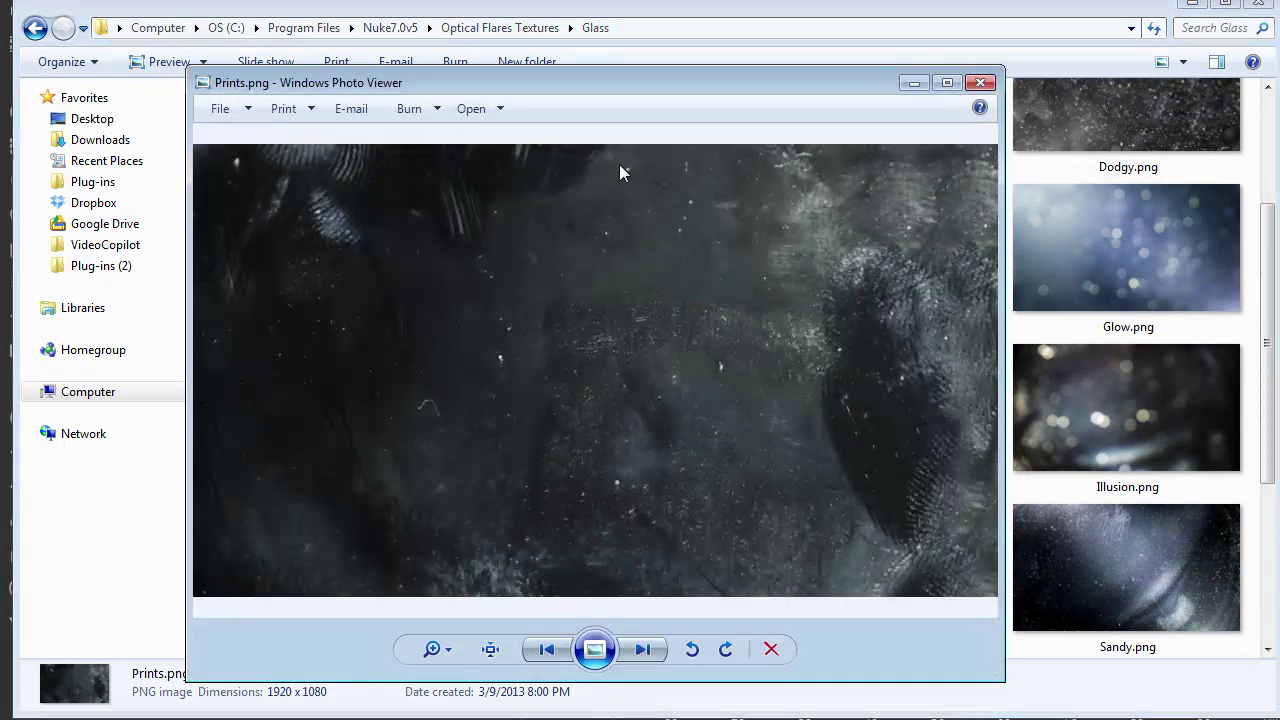
left_click(983, 82)
key("BackSpace")
double_click(288, 119)
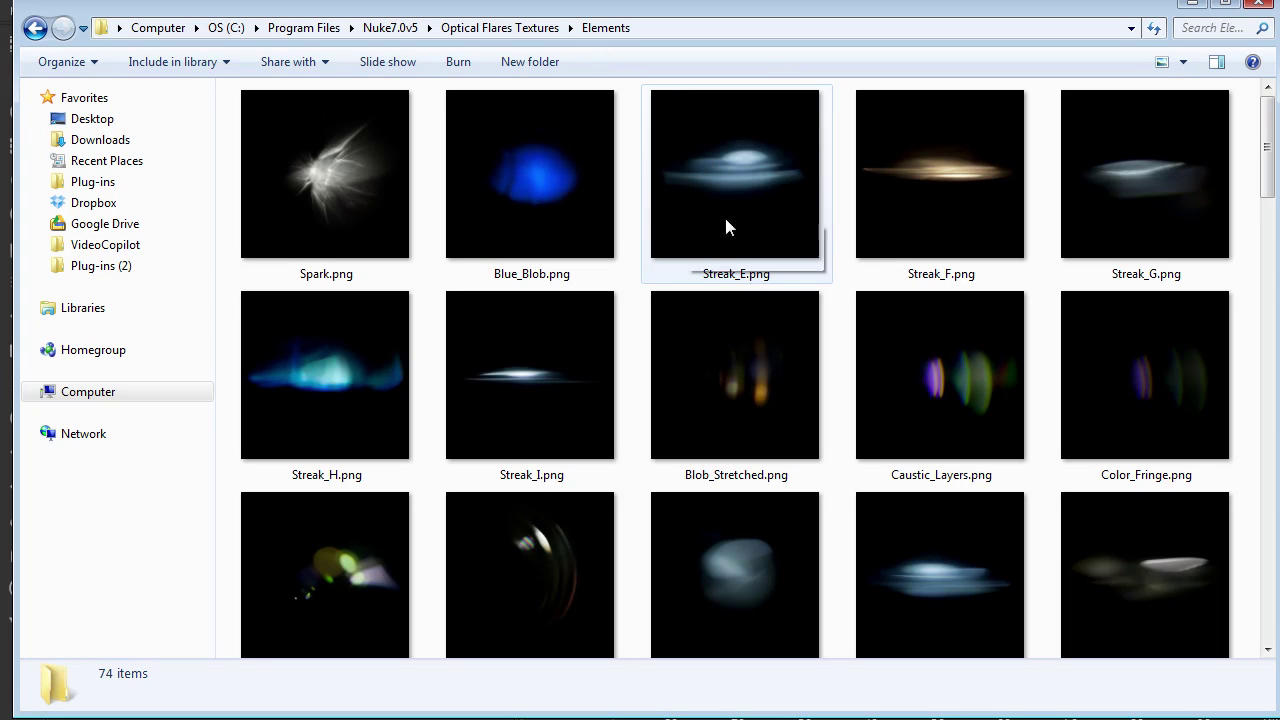
- Inspect the Streak_E, Streak_F and Streak_G elements and view Streak_H.png full size
left_click(734, 195)
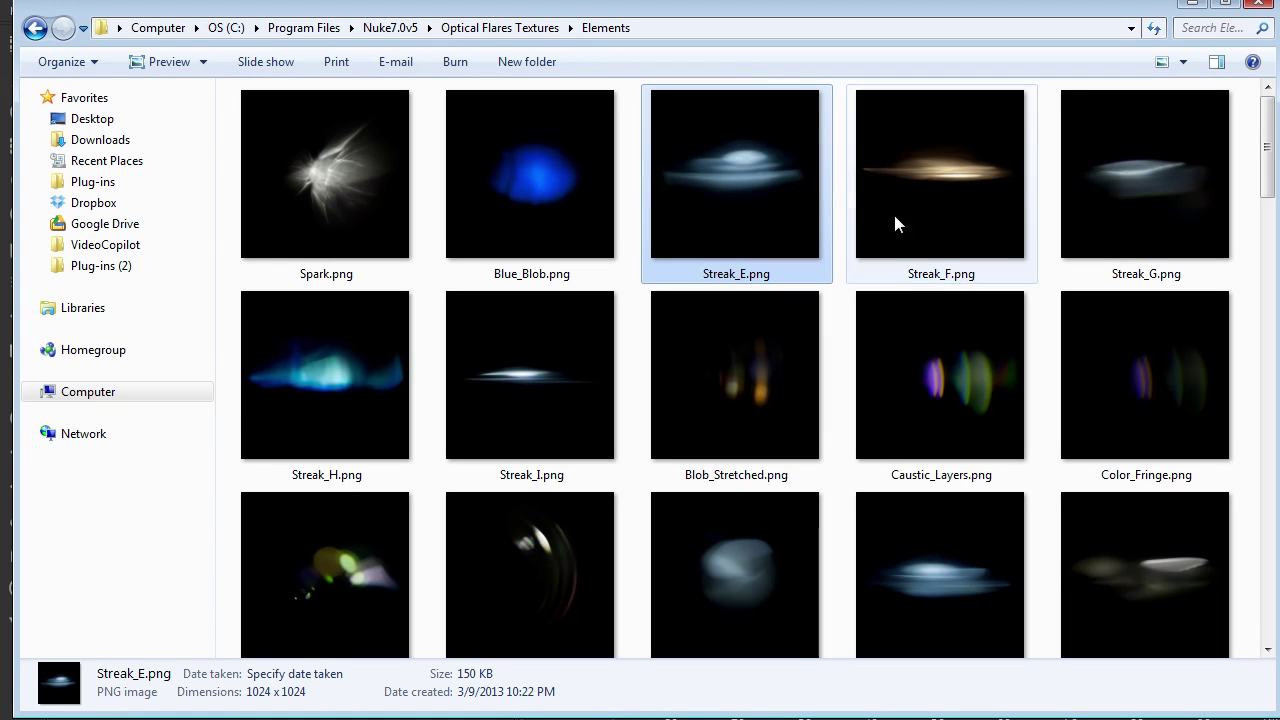
left_click(948, 210)
left_click(1137, 220)
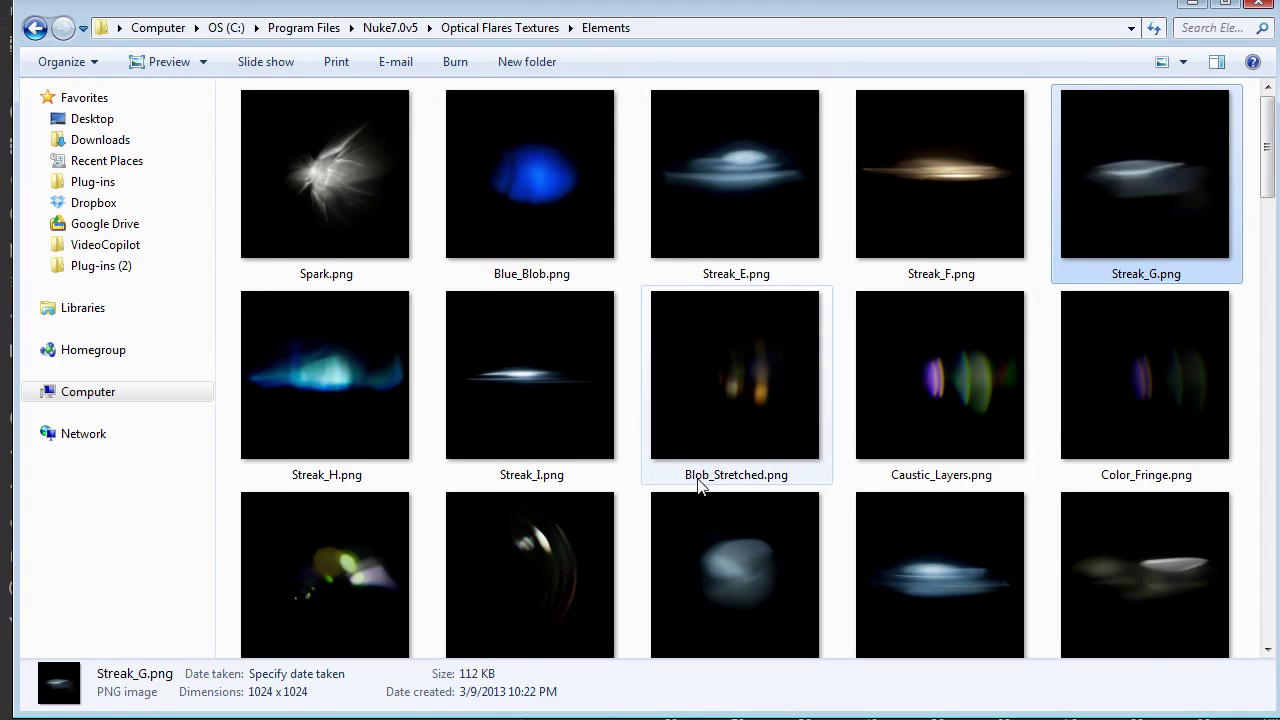
scroll(697, 479, "down", 1)
double_click(380, 337)
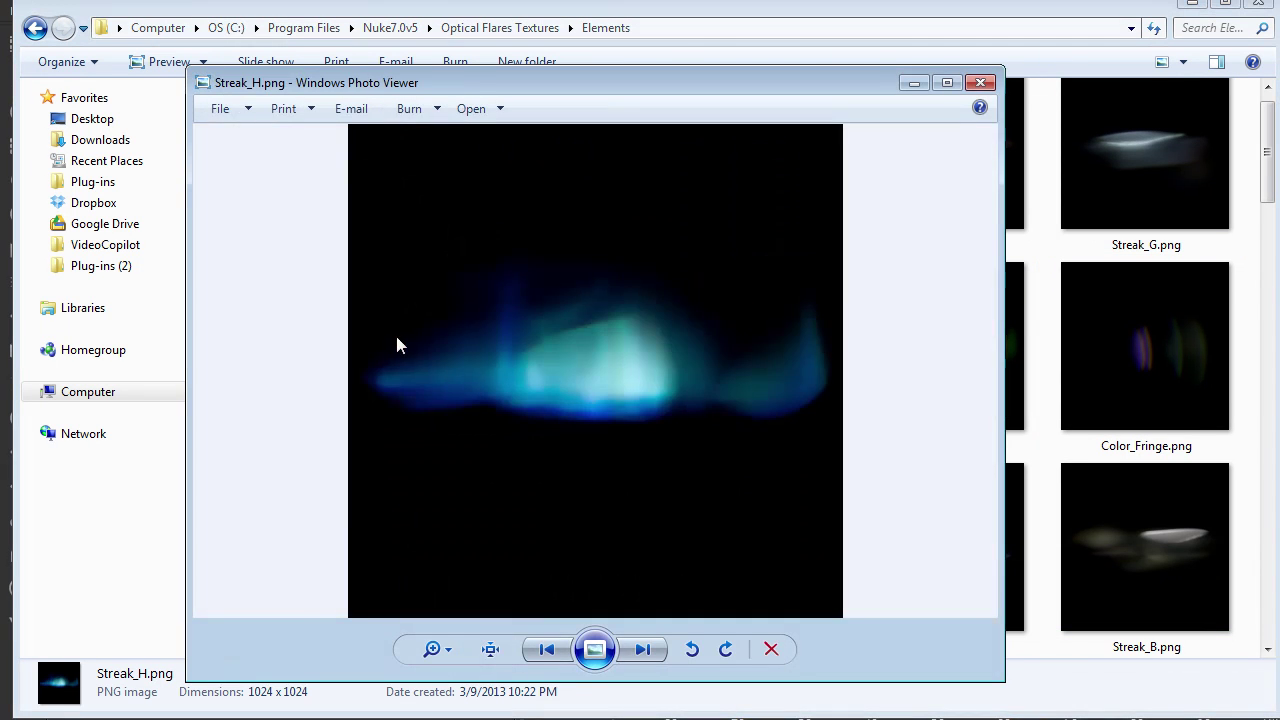
scroll(586, 377, "up", 2)
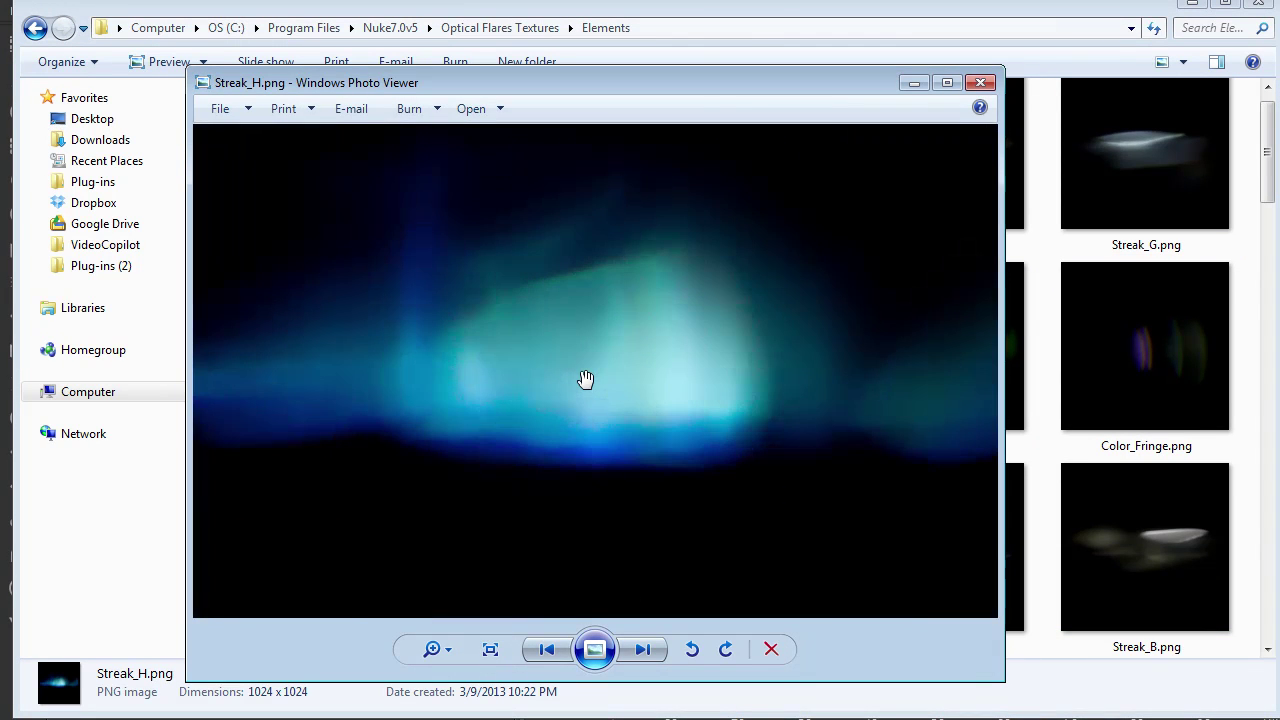
left_click(980, 83)
scroll(886, 166, "down", 2)
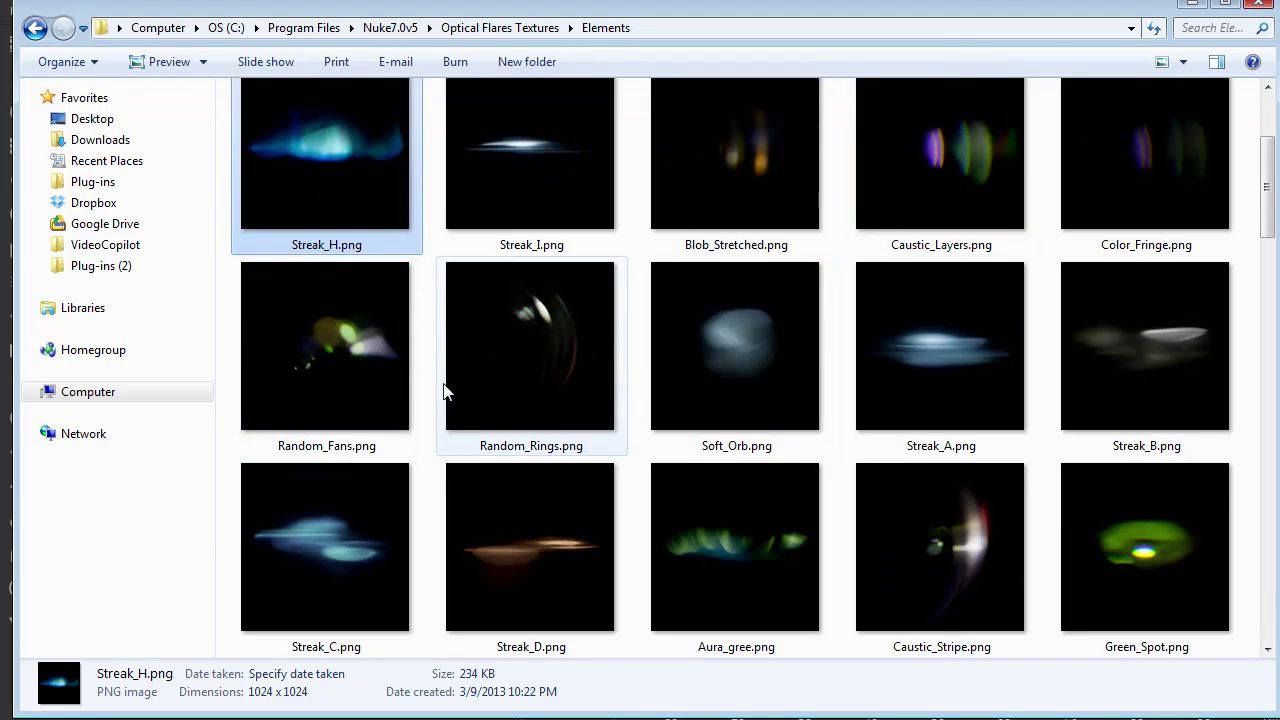
scroll(470, 376, "up", 3)
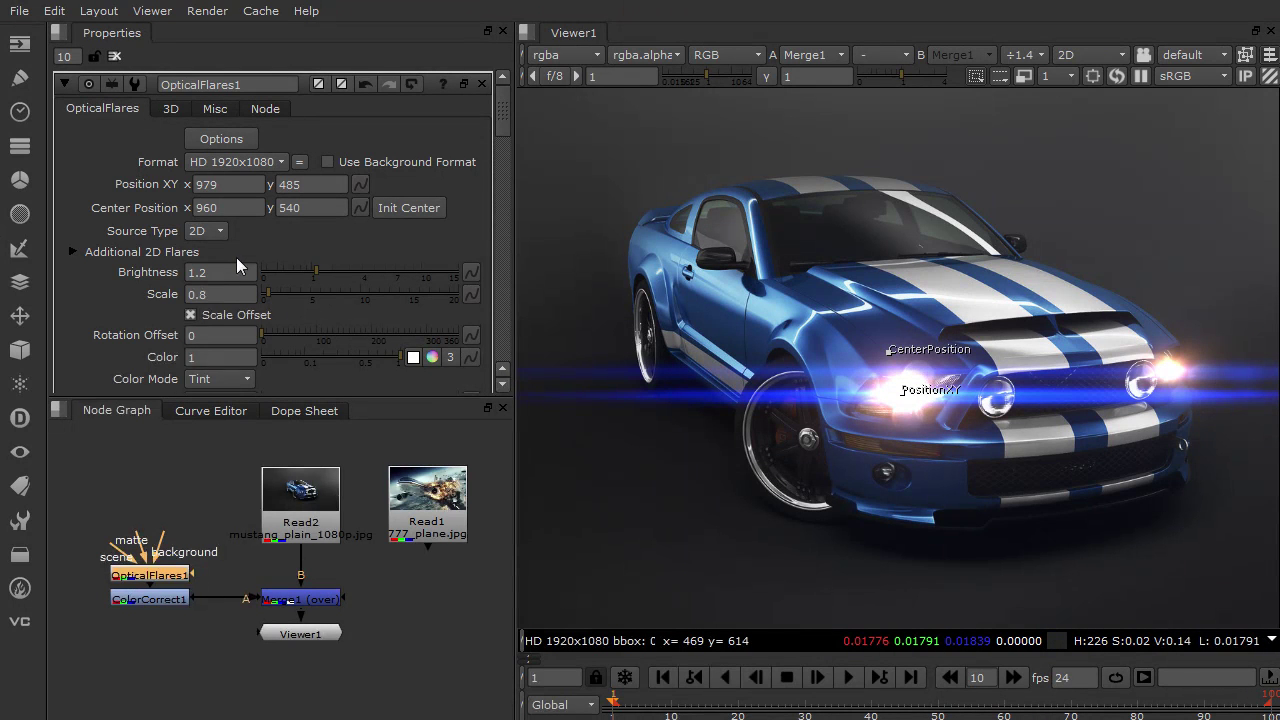
- Reopen the Optical Flares editor and show the Lens Objects list in the browser
left_click(222, 139)
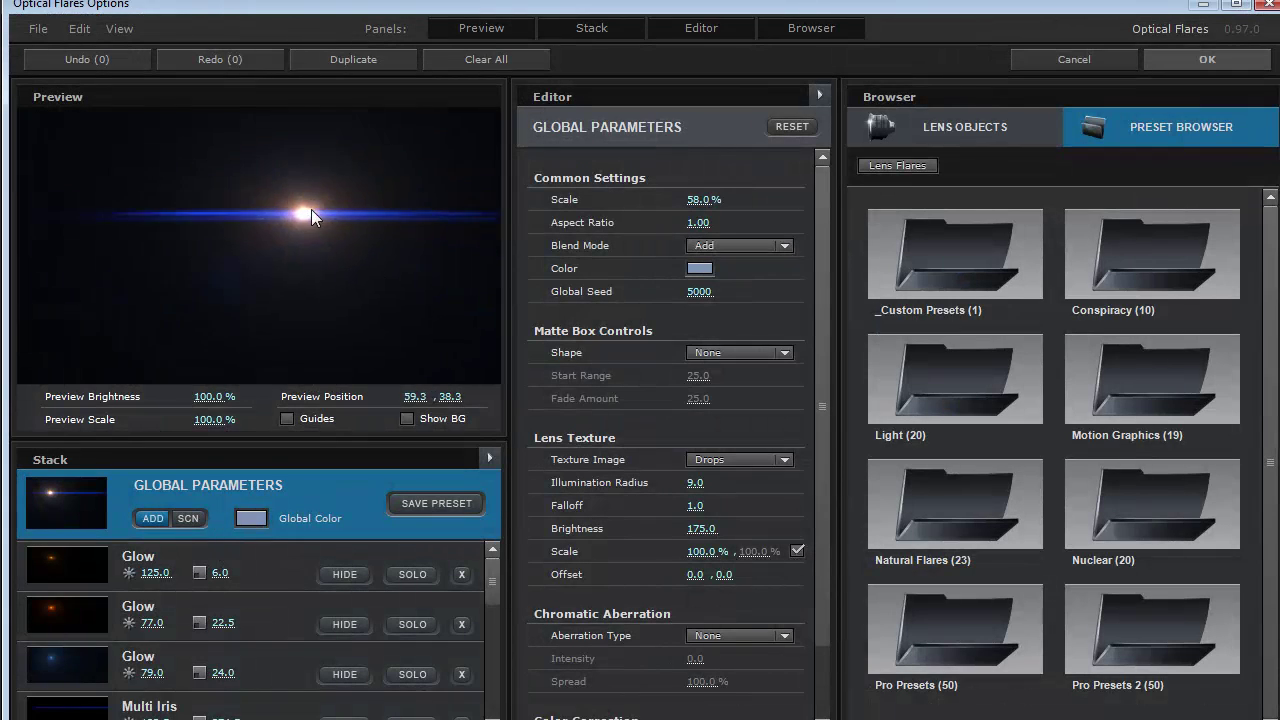
left_click_drag(255, 246, 409, 170)
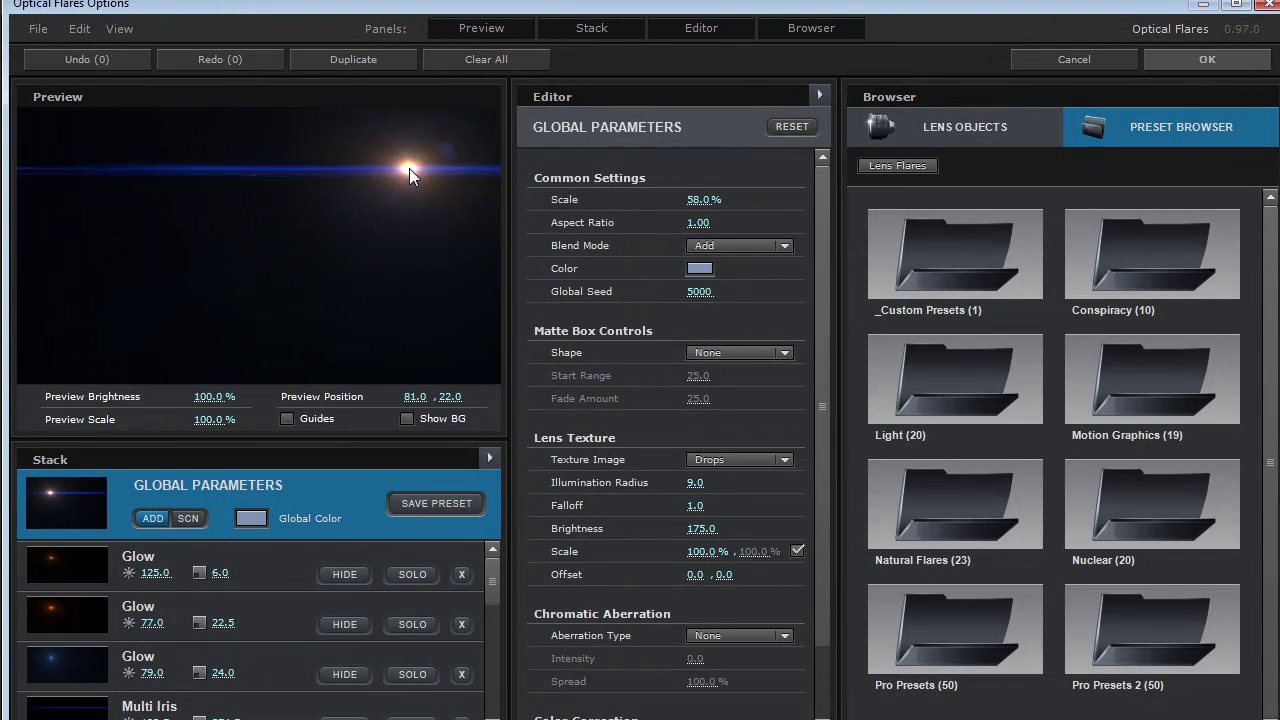
left_click(968, 126)
scroll(1272, 237, "down", 3)
scroll(1058, 328, "up", 3)
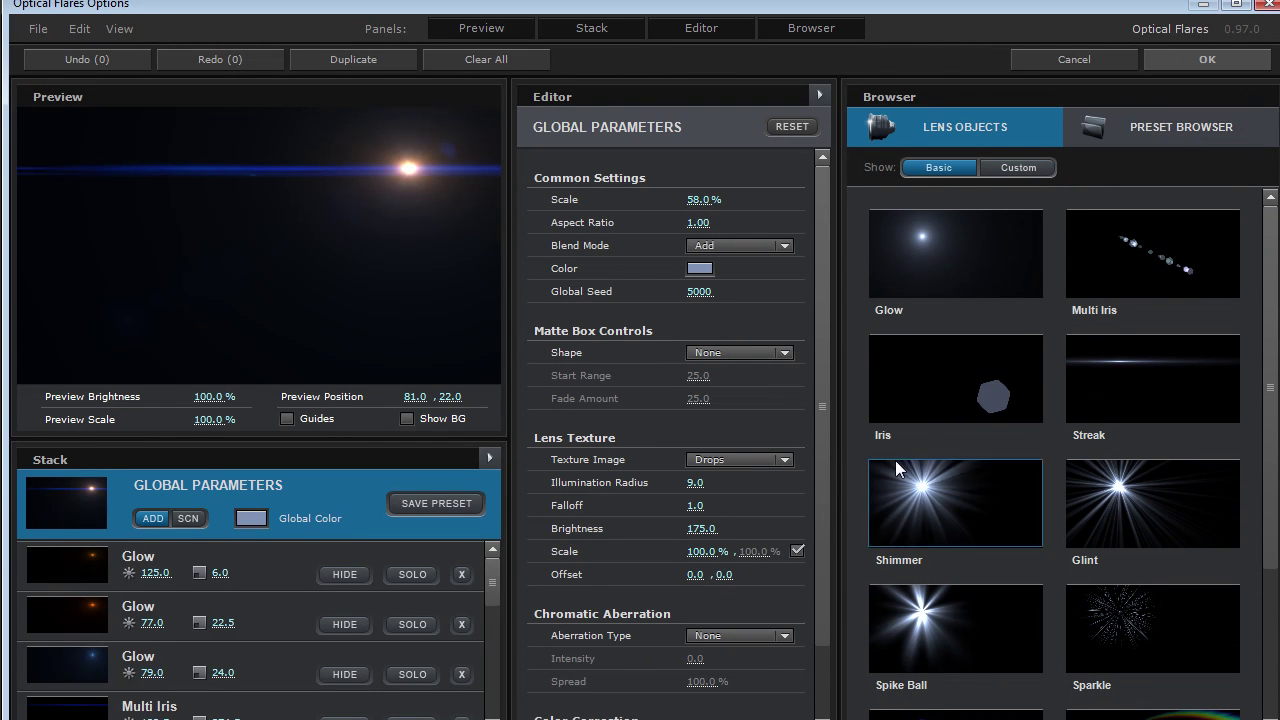
- Add an Iris element and change its Shape Type from Polygon to Texture
left_click(952, 379)
left_click_drag(421, 170, 340, 304)
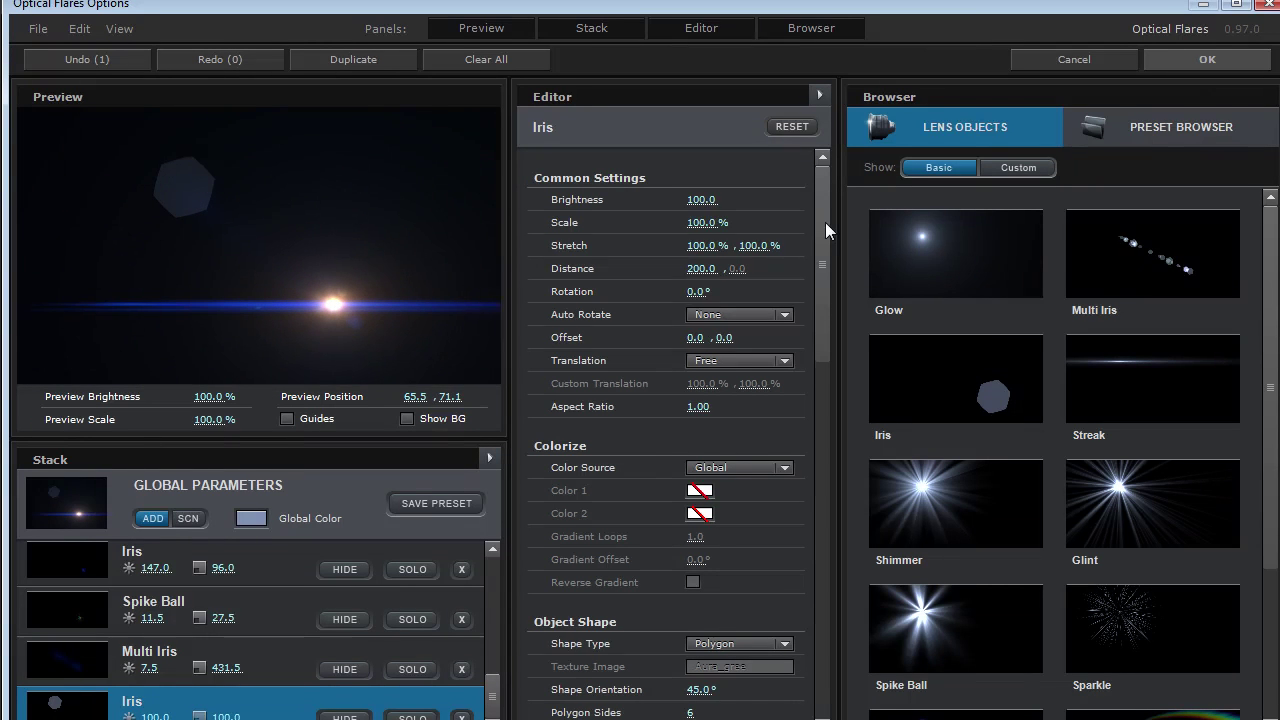
left_click_drag(825, 222, 822, 327)
left_click(705, 331)
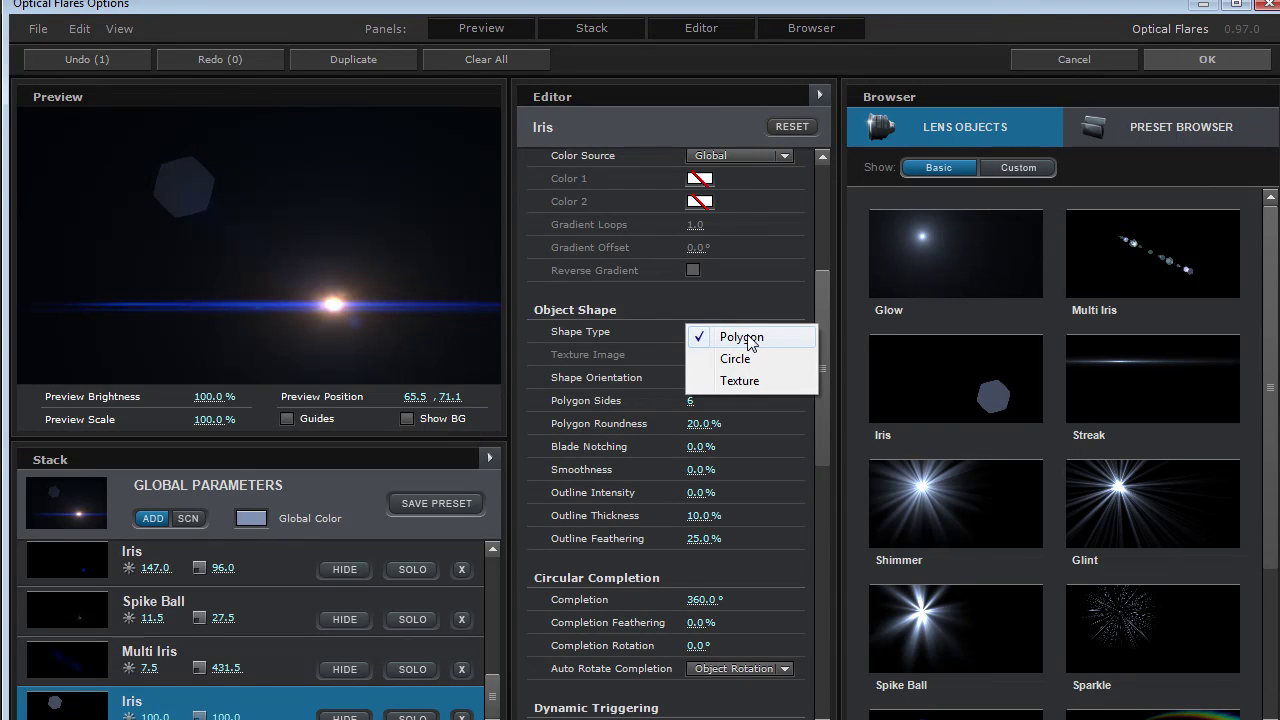
left_click(734, 383)
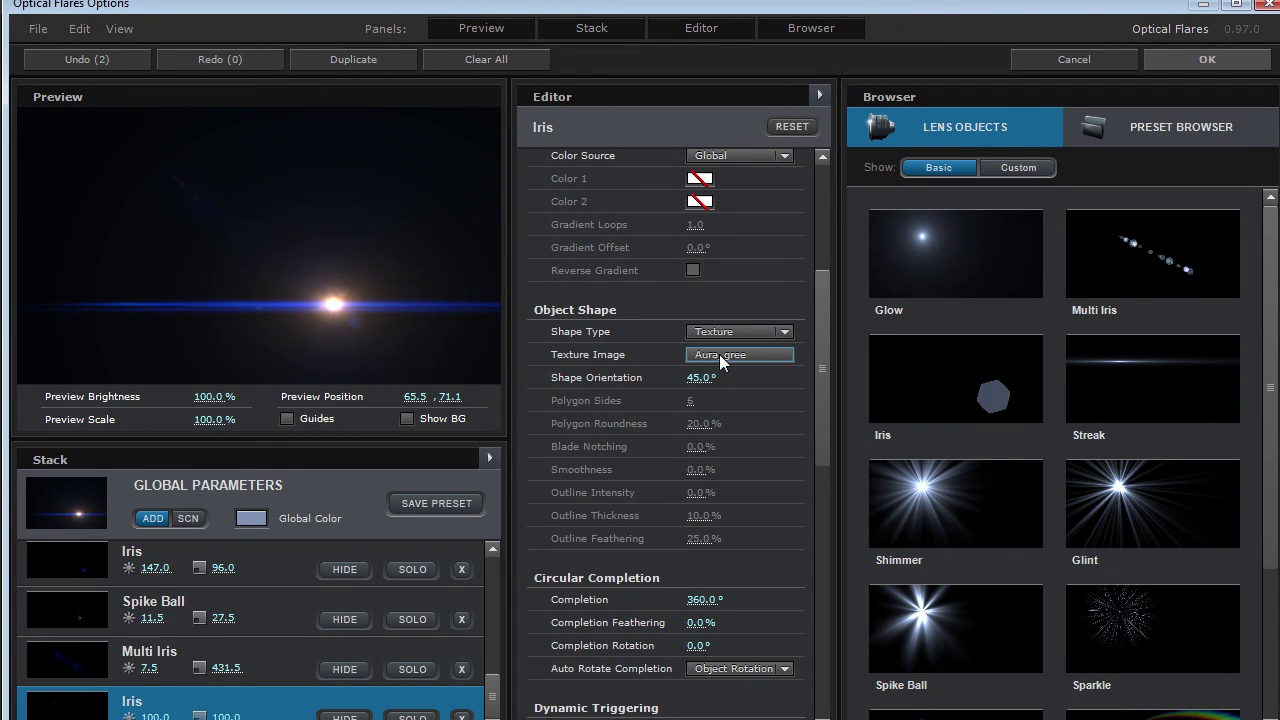
- Choose the Spark tile as the Iris texture image in the Texture Browser
left_click(719, 354)
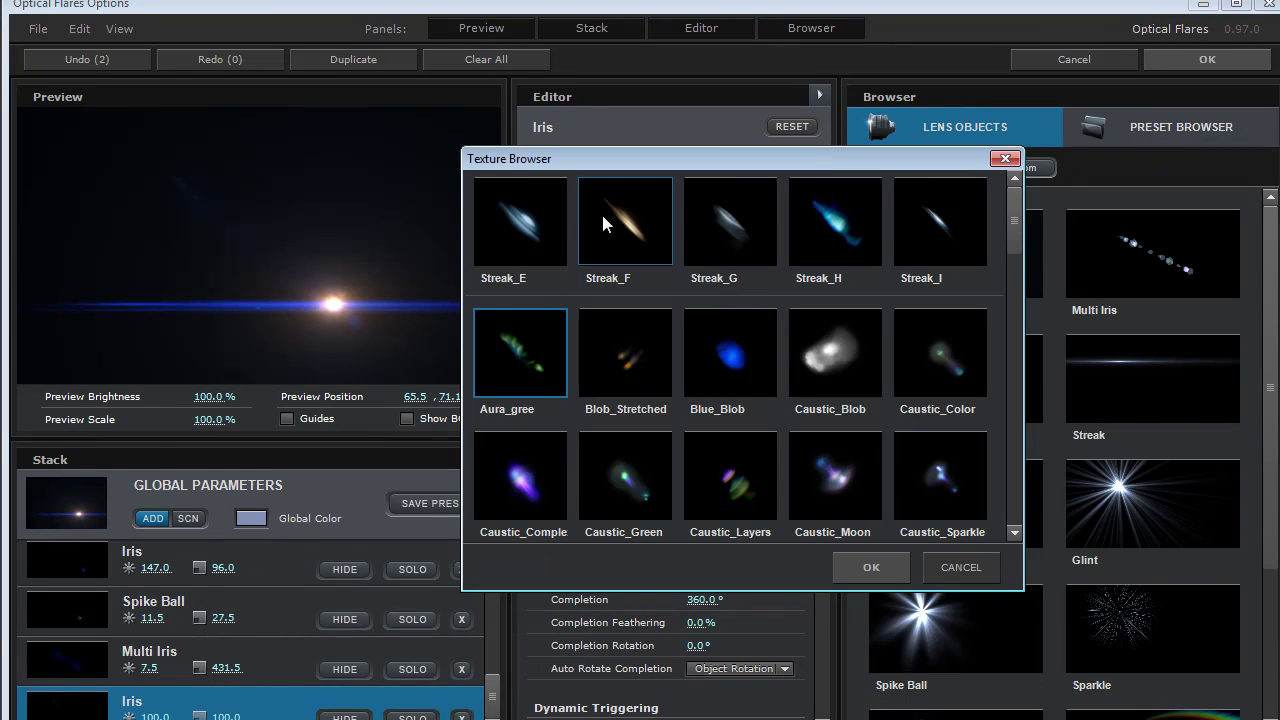
mouse_move(1011, 229)
left_mouse_down()
mouse_move(1008, 275)
mouse_move(1002, 219)
mouse_move(991, 430)
mouse_move(1004, 519)
left_mouse_up()
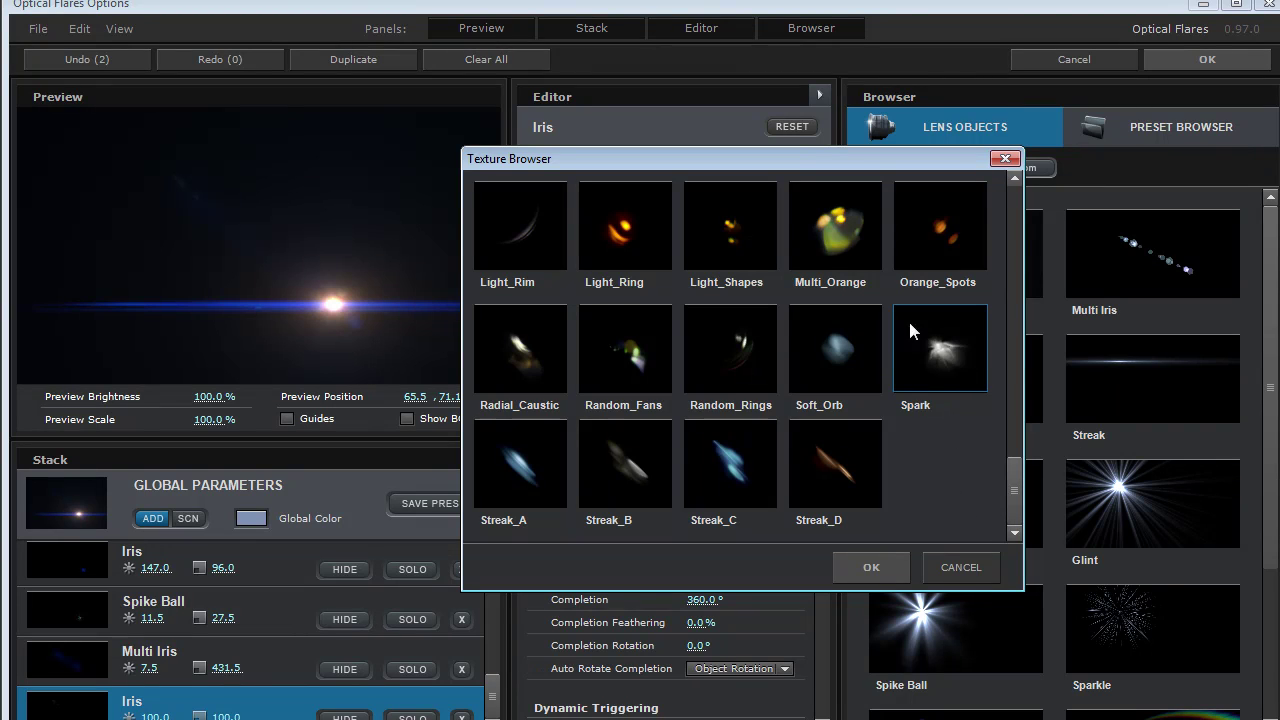
left_click(937, 353)
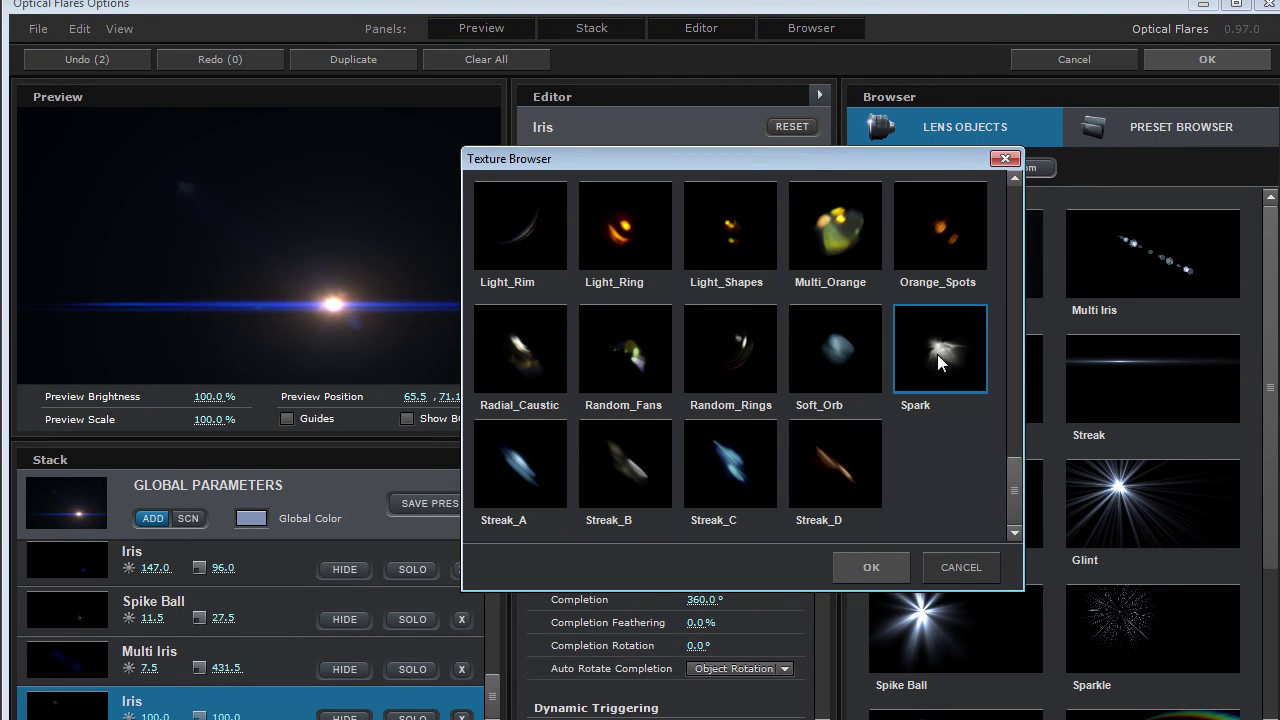
- Confirm Spark, then raise Iris Brightness to 349.5 and Scale to 460.5%
left_click(872, 567)
left_click_drag(824, 445, 818, 329)
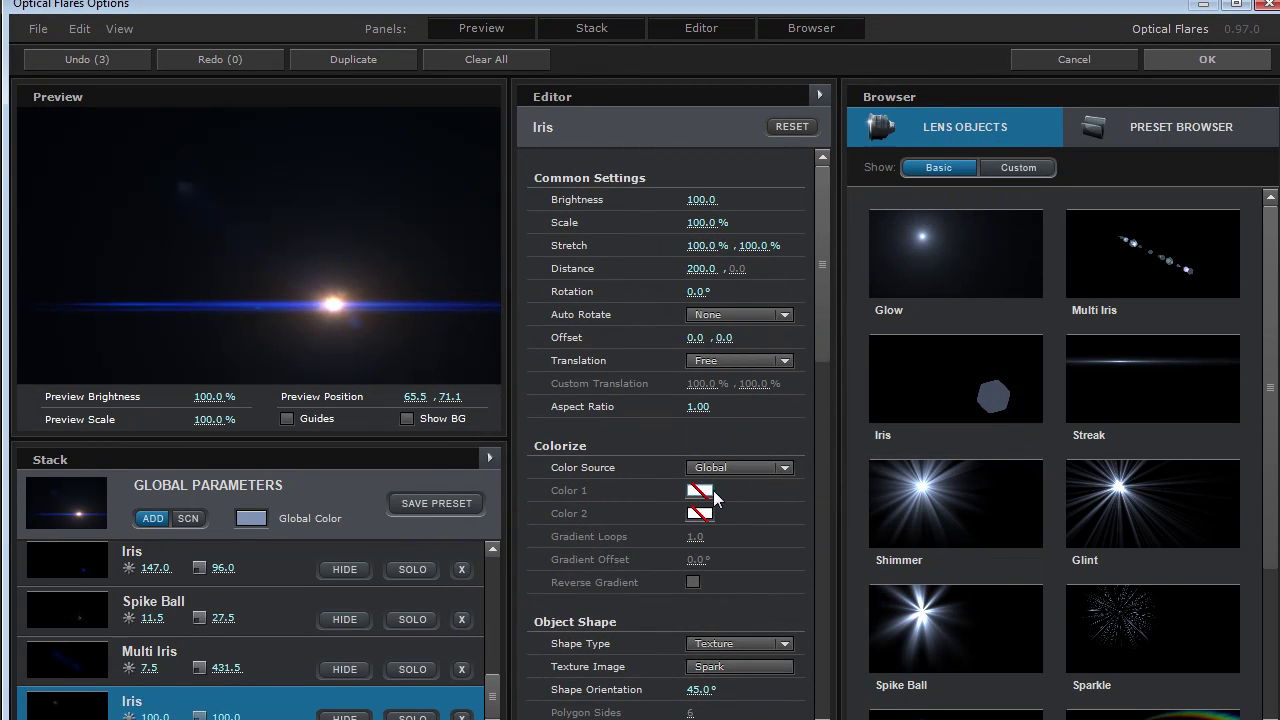
left_click_drag(700, 199, 1236, 233)
left_click_drag(724, 218, 1240, 222)
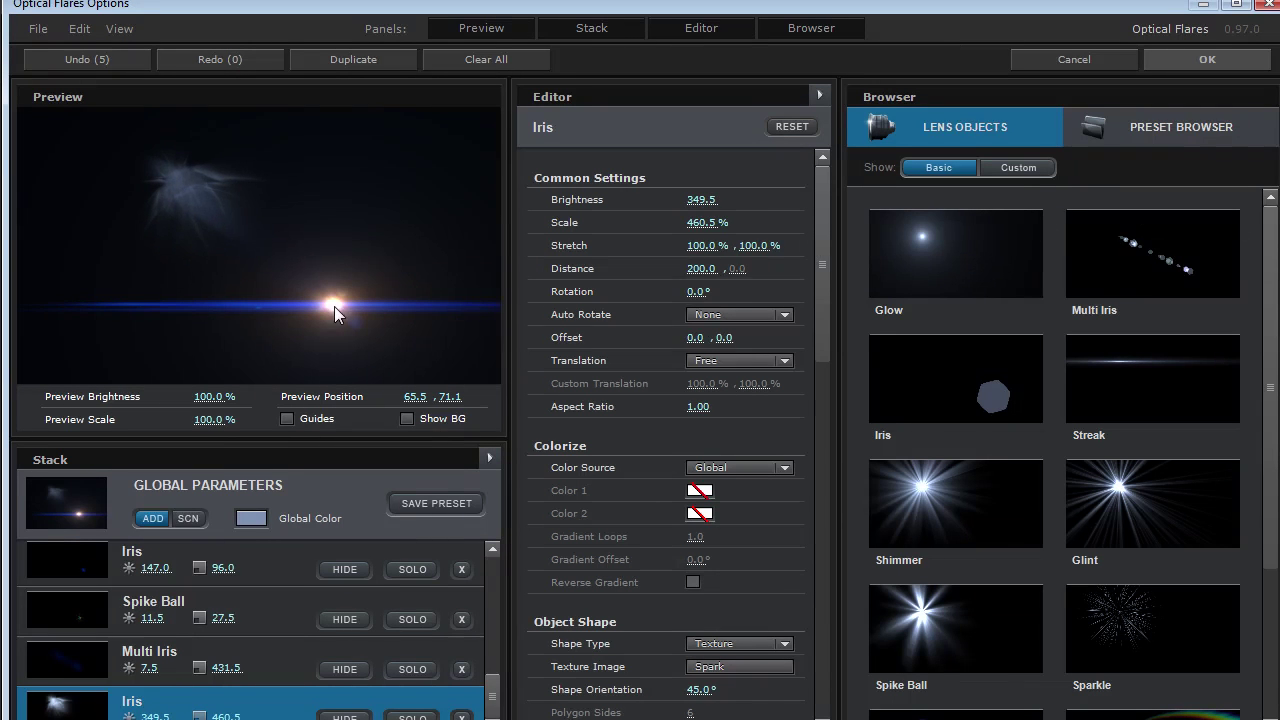
left_click_drag(333, 306, 160, 151)
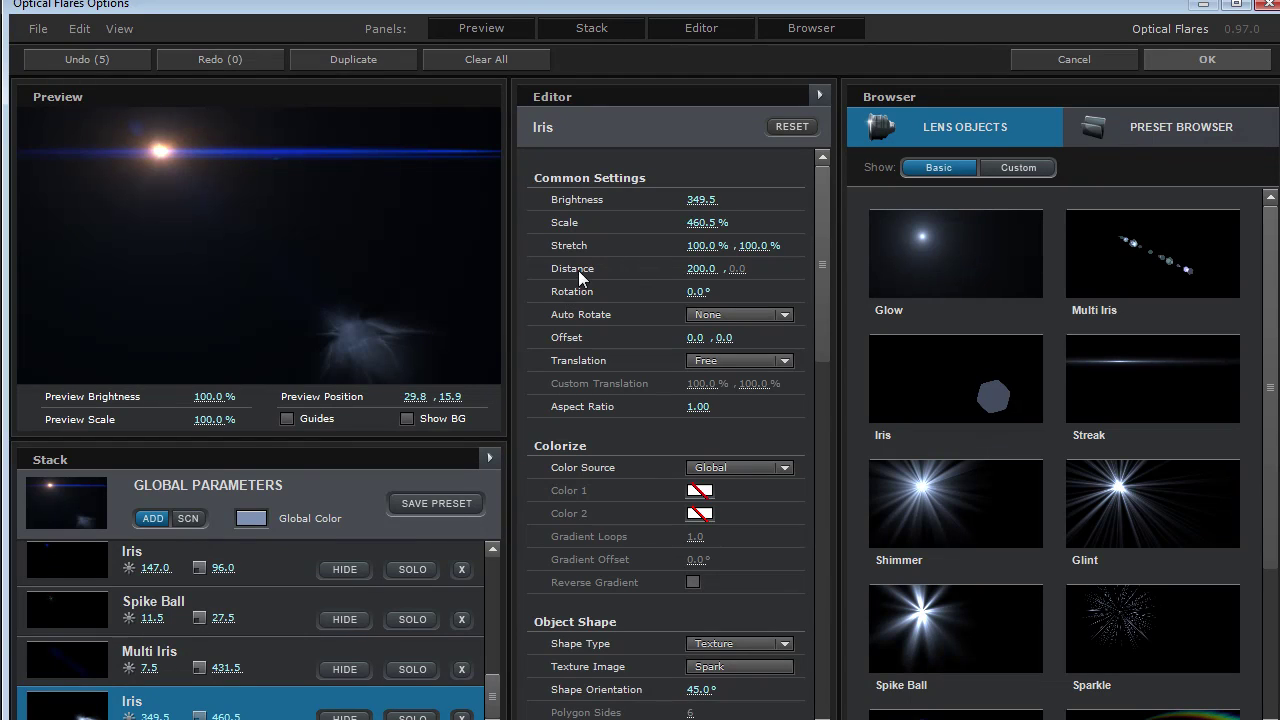
- Set the Iris Distance to 0 and dim its Brightness to 153
left_click_drag(698, 268, 637, 275)
left_click(704, 268)
type("0")
key("Return")
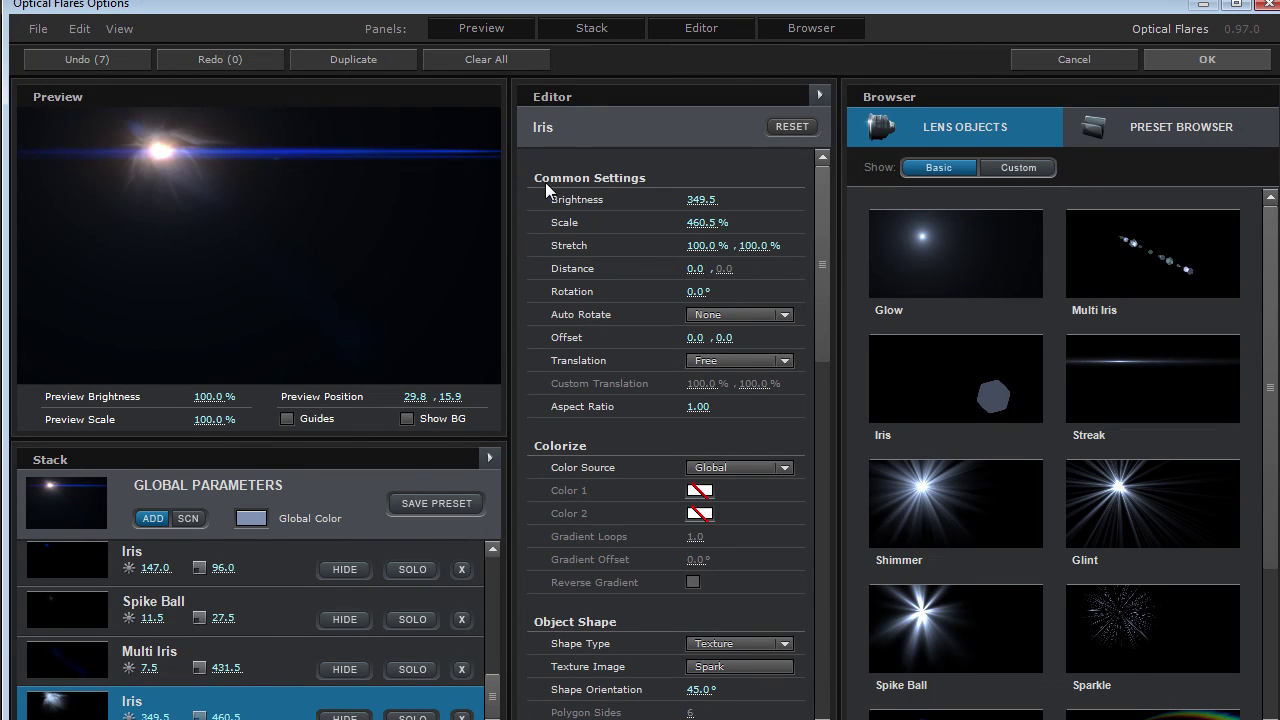
left_click_drag(186, 165, 357, 294)
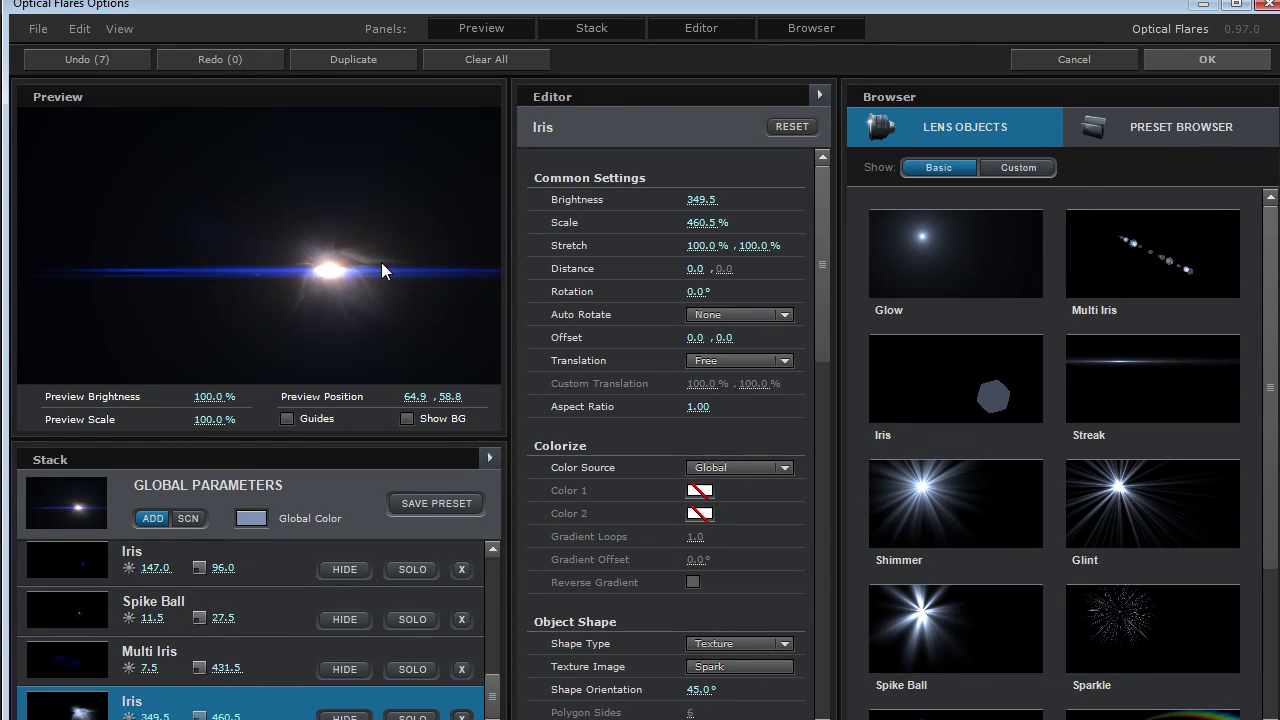
left_click_drag(700, 199, 317, 206)
- Set the Iris Color 1 to a pale pink
left_click(700, 491)
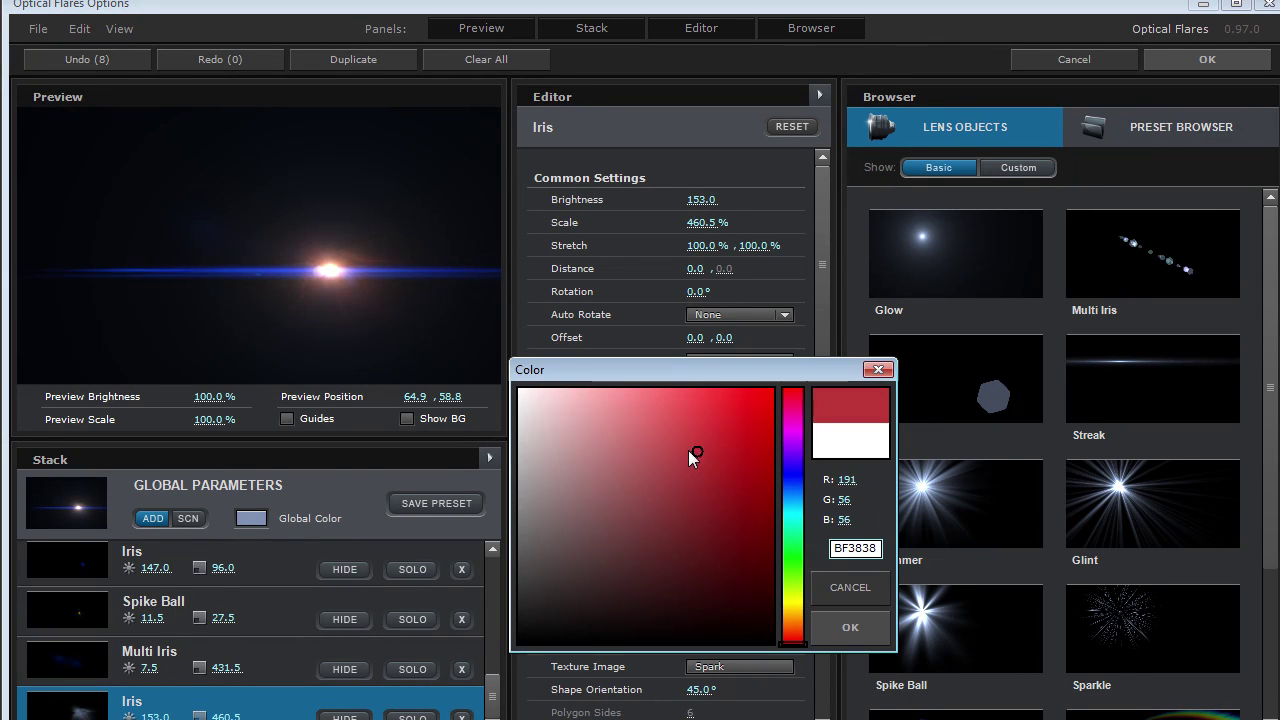
left_click_drag(688, 452, 631, 388)
left_click(795, 636)
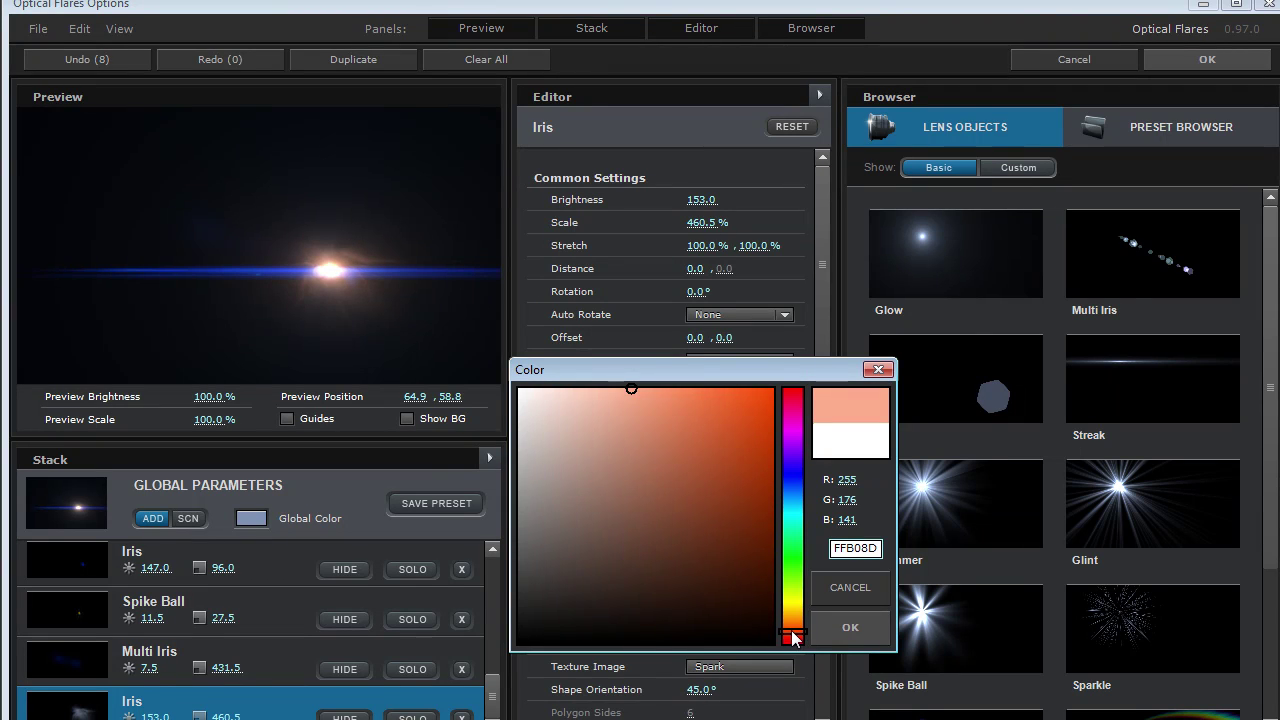
left_click(614, 420)
left_click(591, 388)
left_click(850, 627)
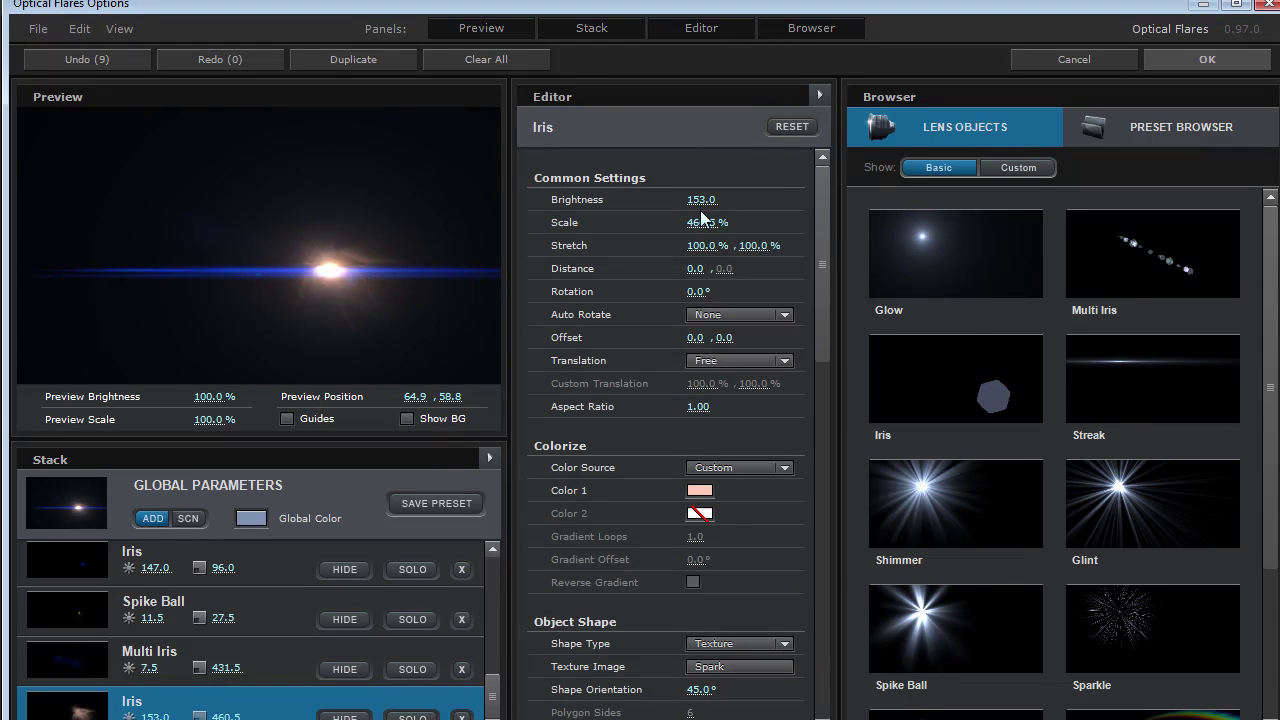
- Lower Iris Brightness to 58 and apply the flare settings
left_click_drag(700, 205, 513, 212)
left_click(382, 218)
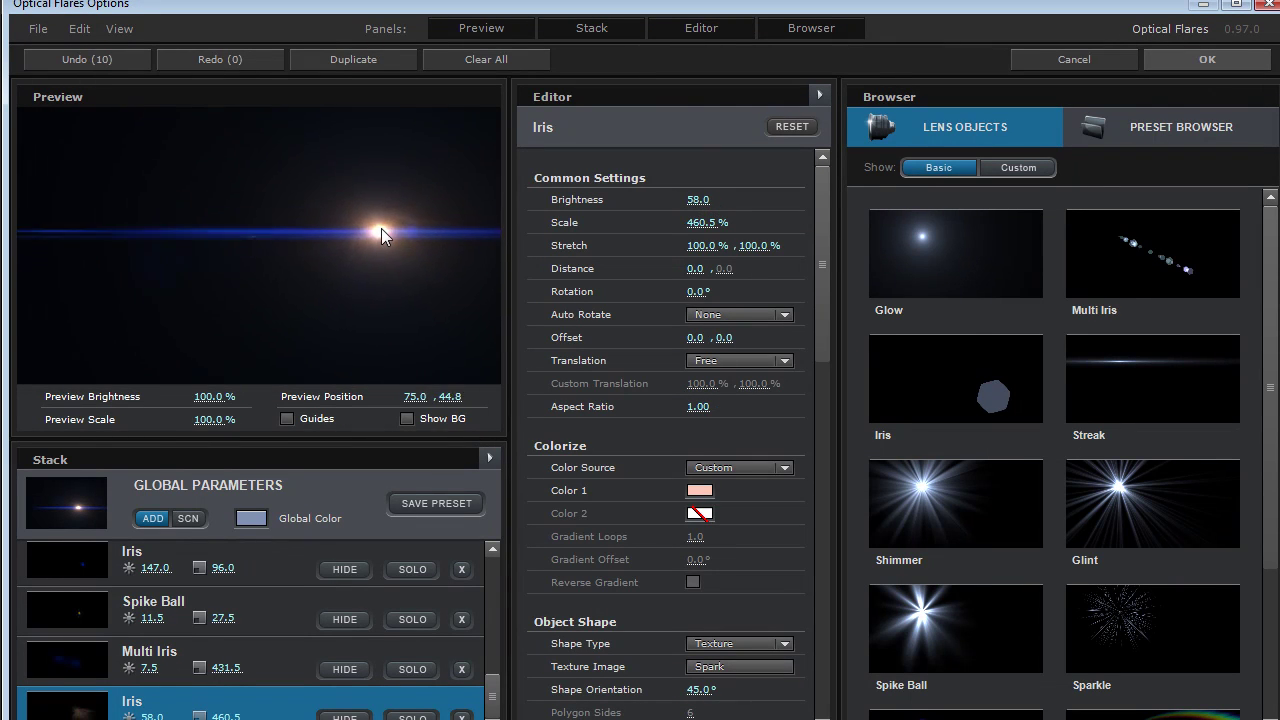
left_click_drag(382, 218, 218, 171)
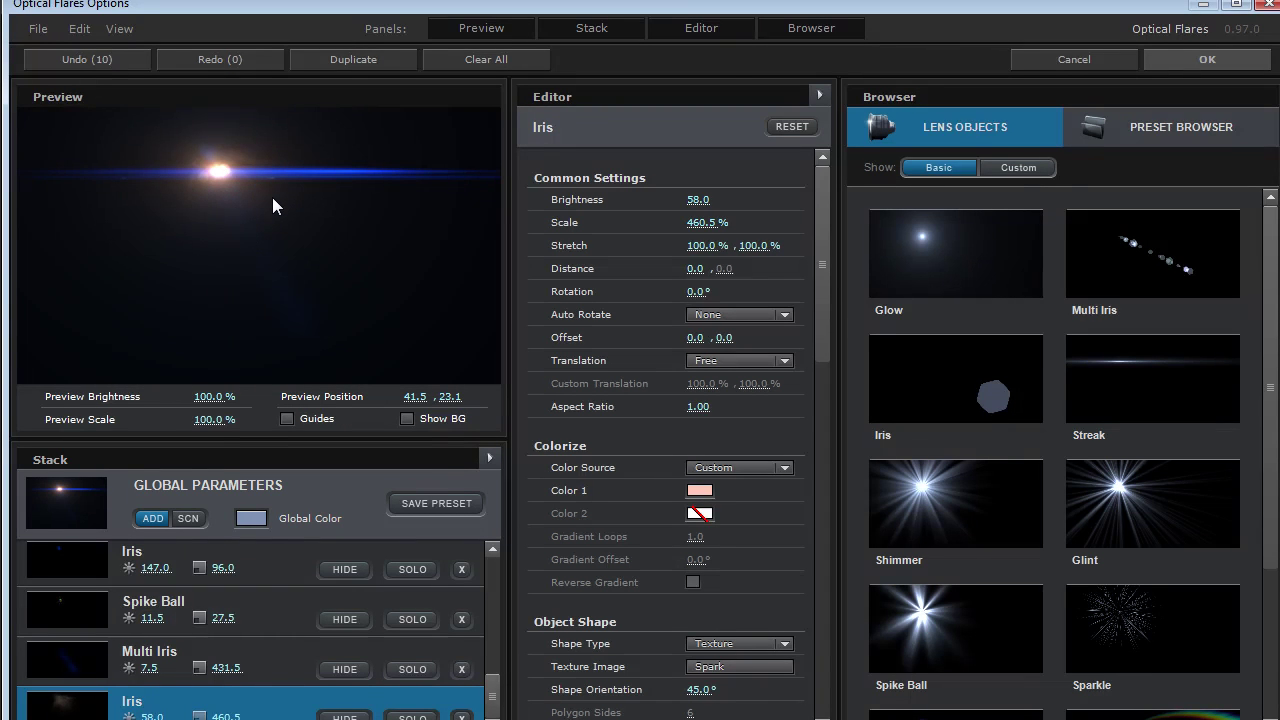
left_click(381, 295)
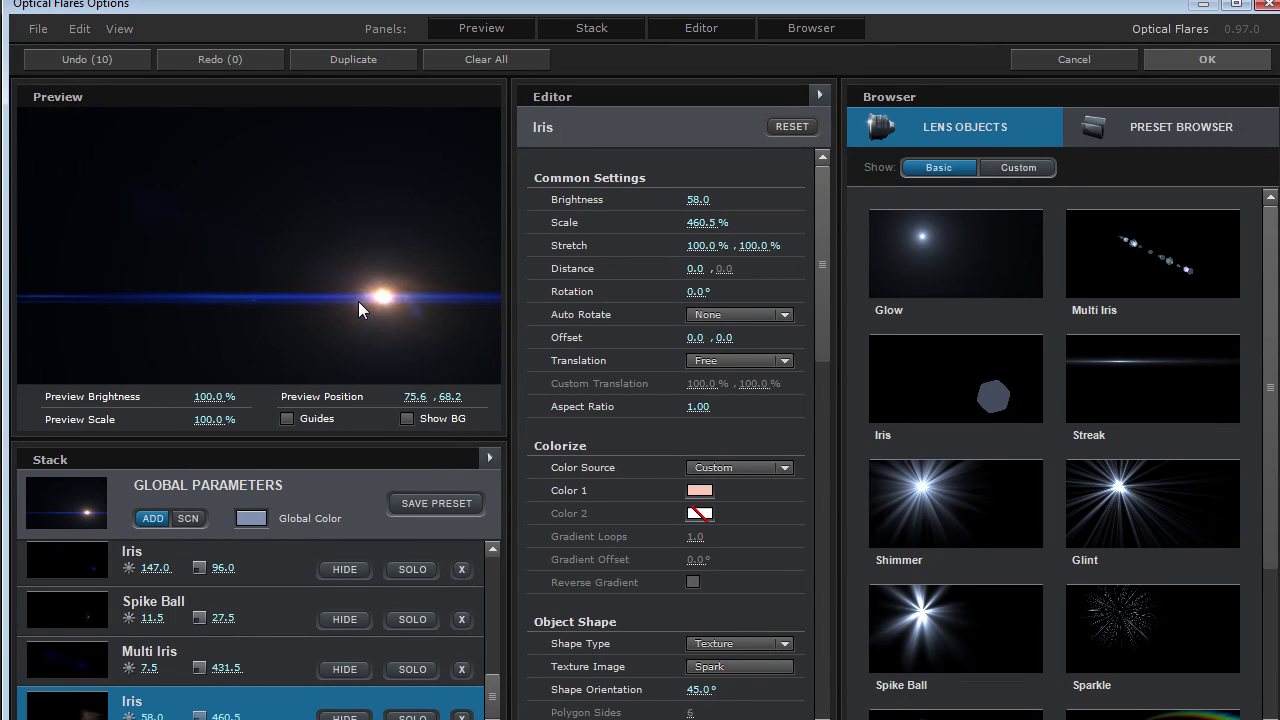
left_click(1207, 59)
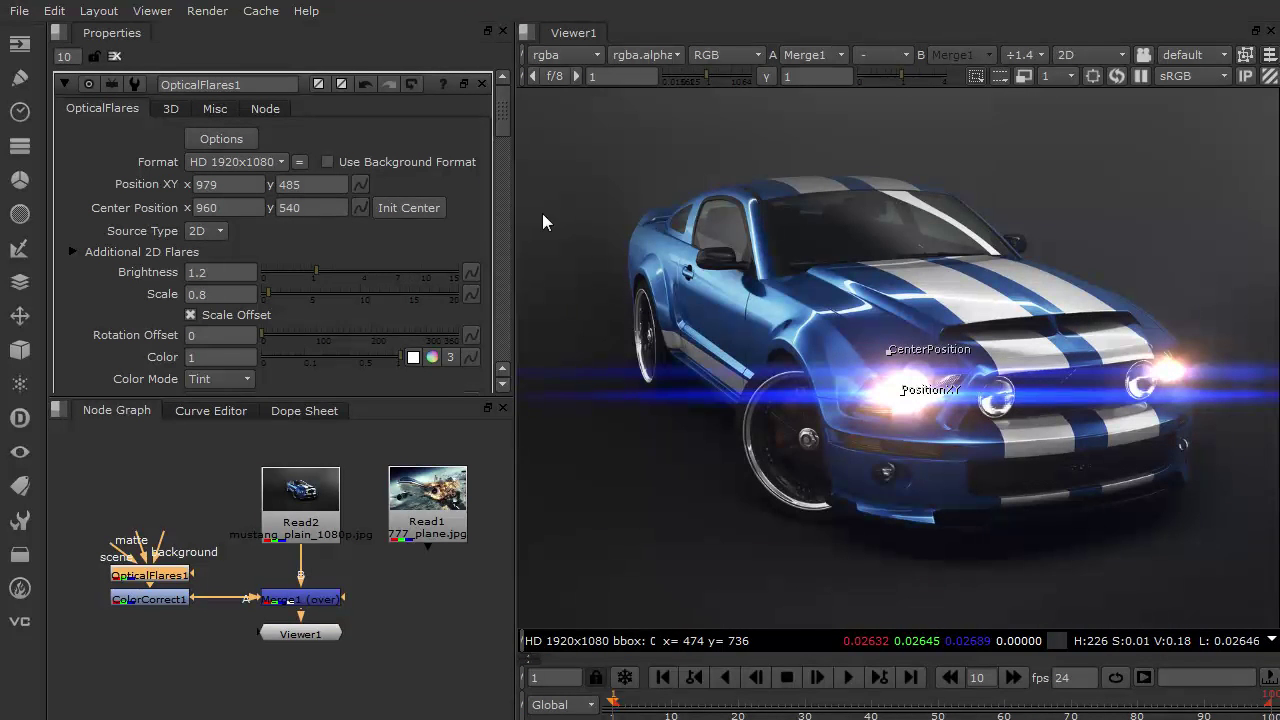
- Set the global Lens Texture to Prints with Illumination Radius 68 and Brightness 48.5
left_click(221, 139)
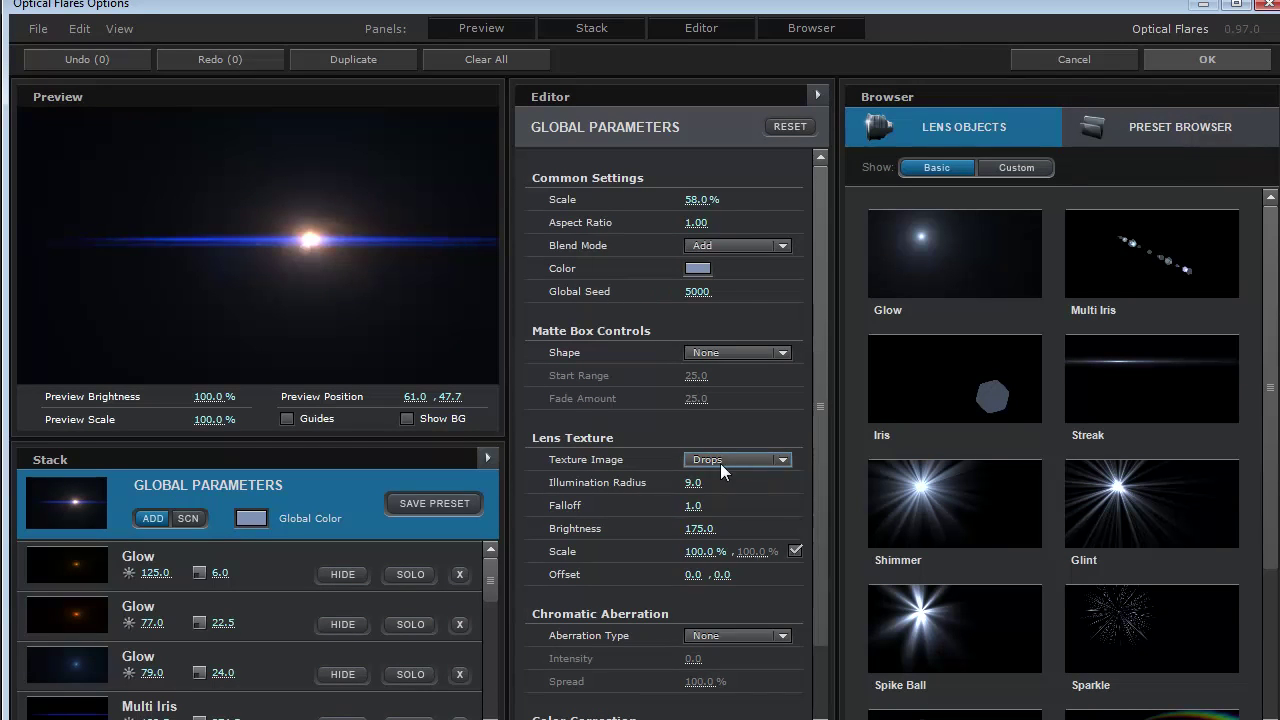
left_click(719, 463)
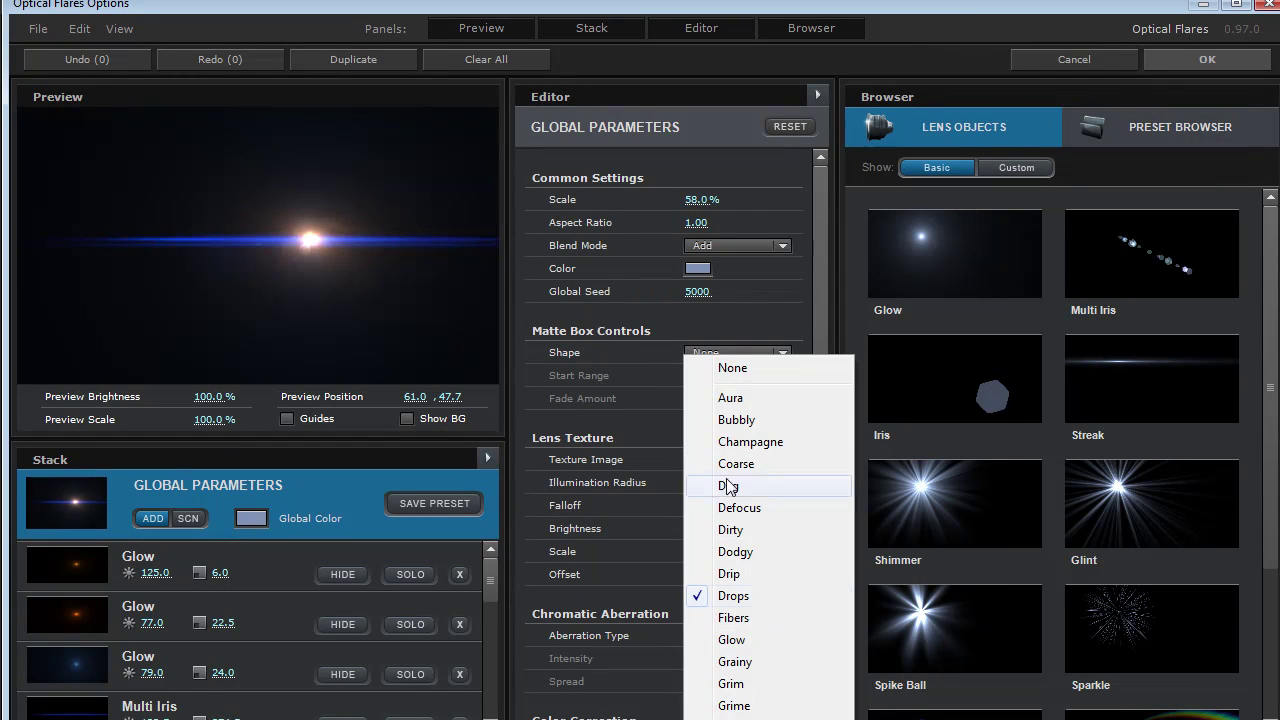
left_click(760, 718)
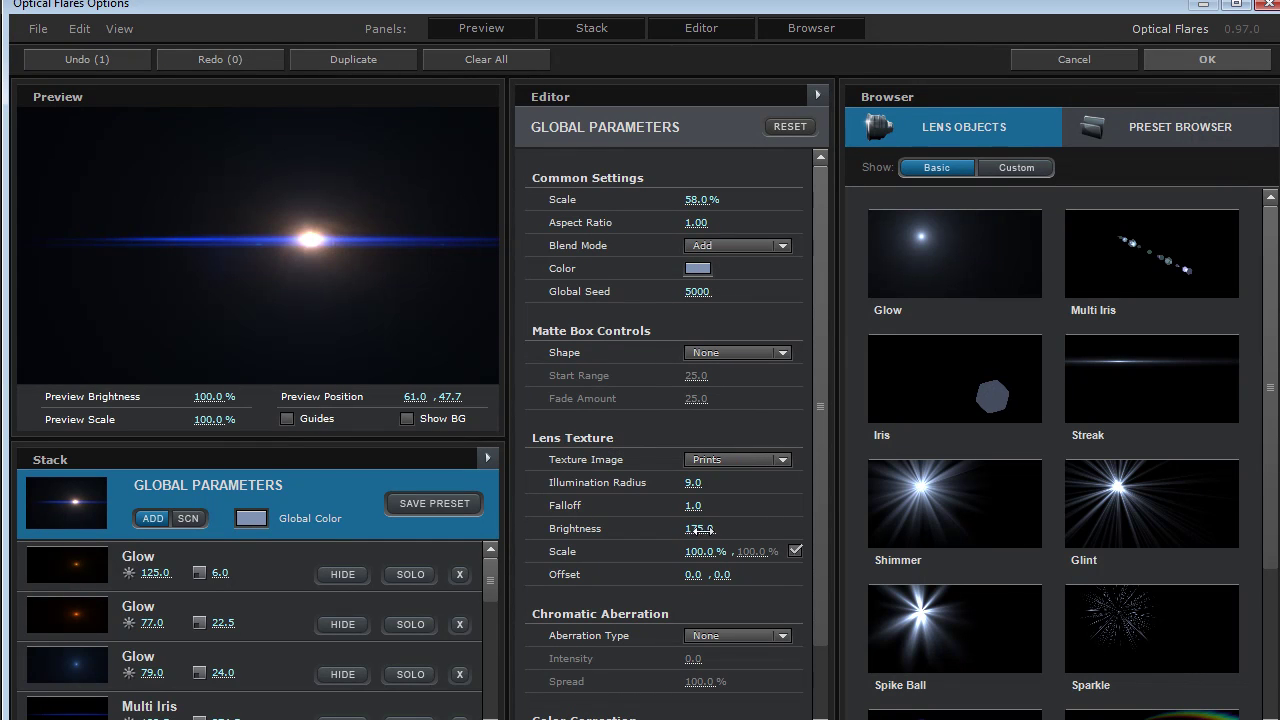
left_click_drag(698, 530, 847, 520)
left_click_drag(699, 483, 738, 484)
left_click_drag(699, 528, 368, 546)
left_click_drag(311, 240, 283, 284)
left_click_drag(695, 483, 760, 490)
left_click_drag(697, 528, 646, 529)
left_click_drag(283, 284, 370, 238)
- Remove the lens texture and add a Multi Iris element to the flare
left_click(760, 459)
left_click(735, 369)
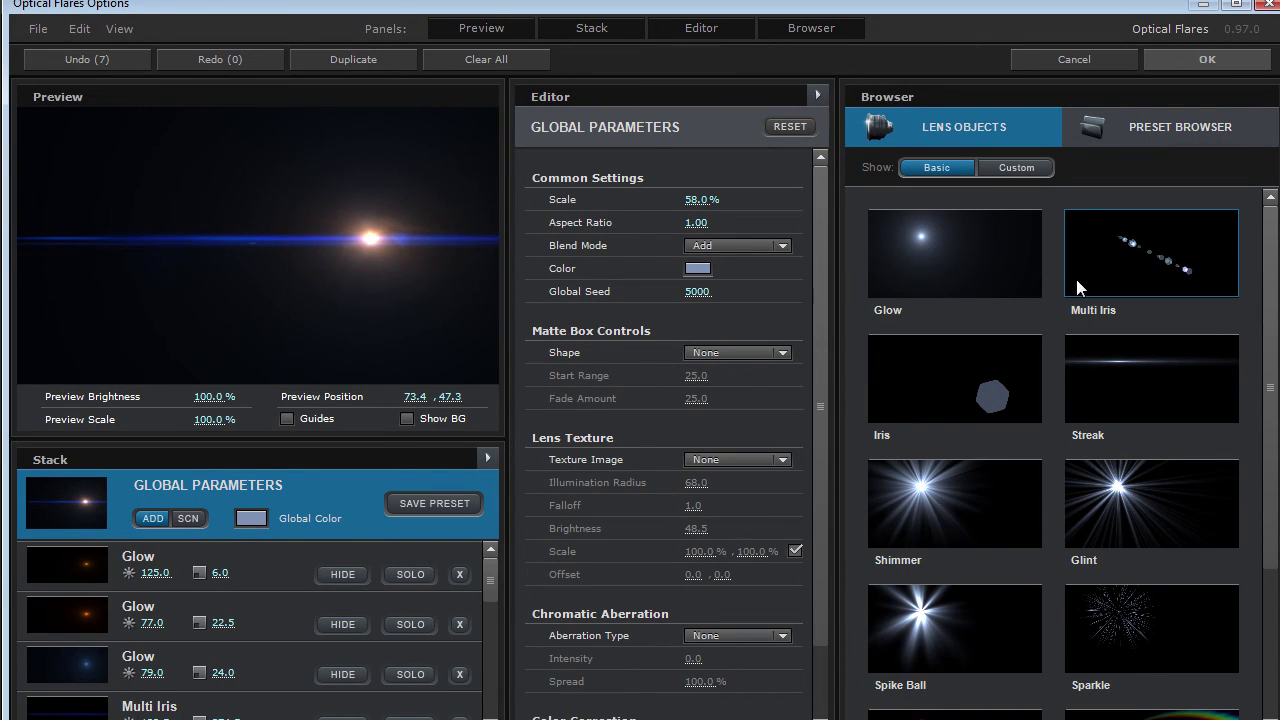
left_click(1138, 242)
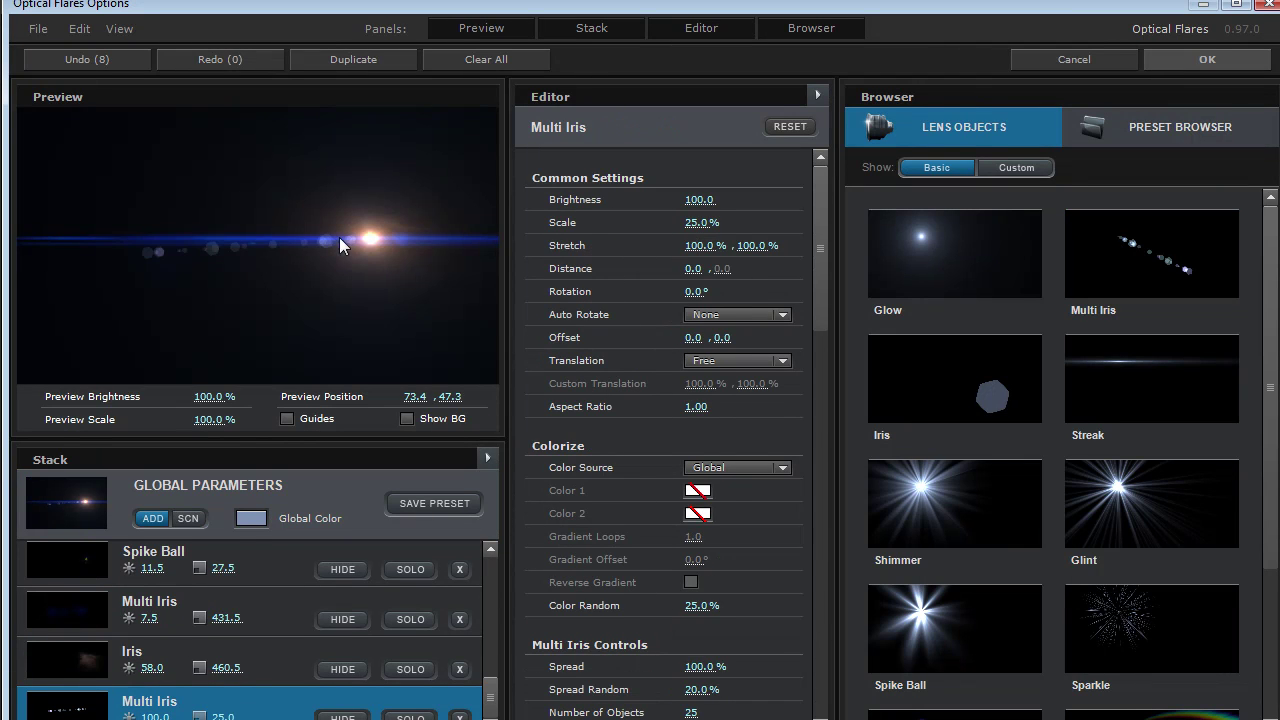
left_click_drag(353, 233, 405, 171)
- Make the Multi Iris translate horizontally with spread 36.5 and vertical distance 24.5
left_click(738, 360)
left_click(745, 388)
left_click_drag(405, 171, 381, 193)
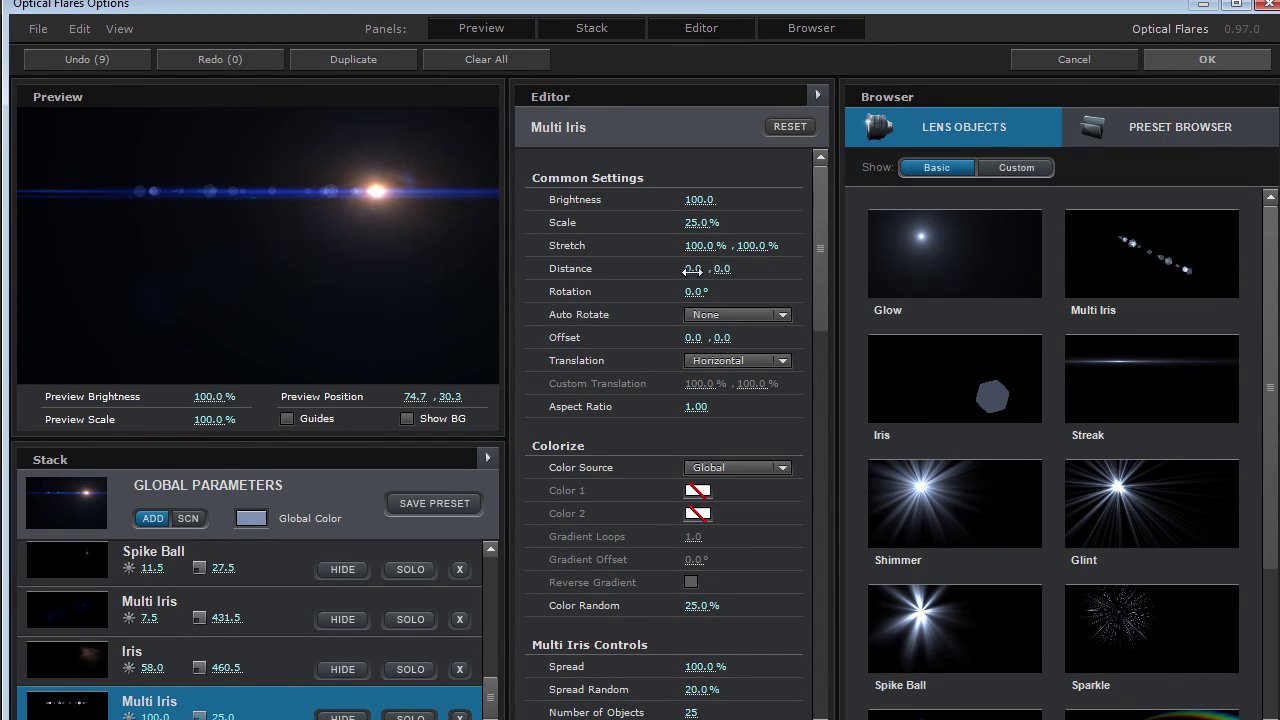
left_click_drag(688, 268, 720, 268)
left_click_drag(462, 208, 399, 188)
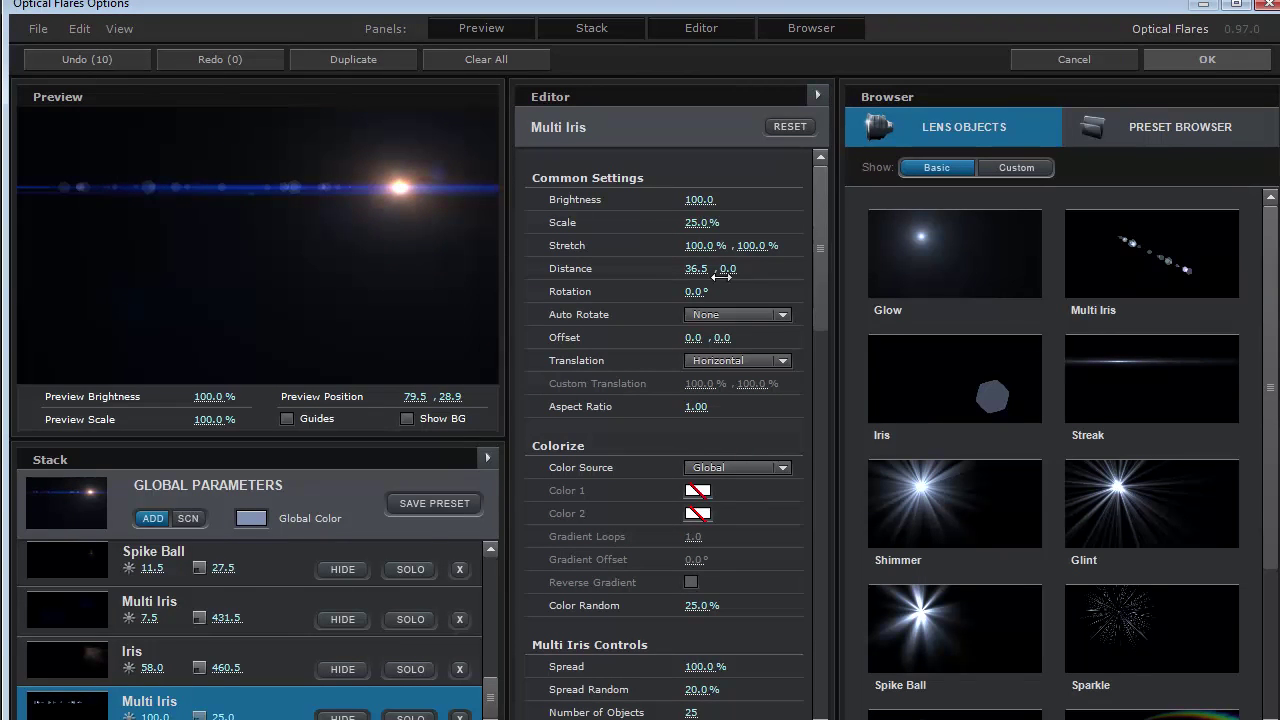
left_click_drag(733, 269, 768, 268)
left_click_drag(399, 188, 397, 162)
left_click_drag(822, 262, 820, 390)
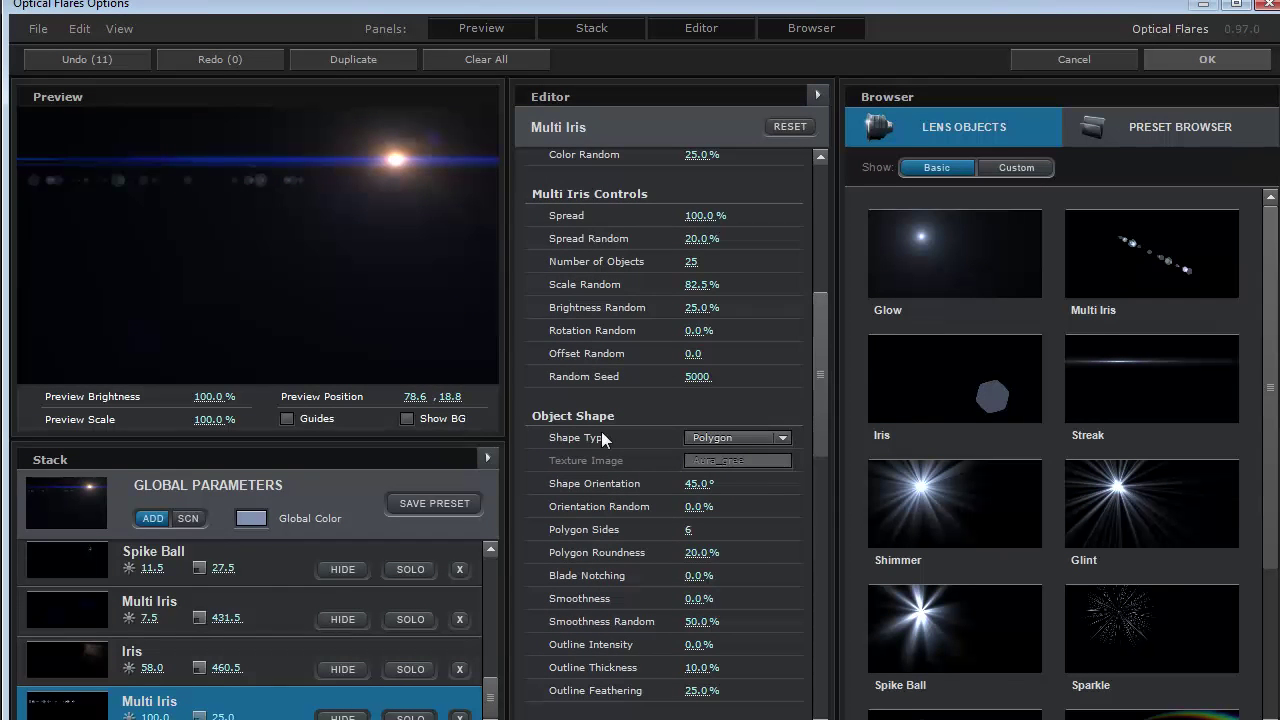
- Switch the Multi Iris shape to Texture and pick Streak_E in the Texture Browser
left_click(719, 437)
left_click(749, 485)
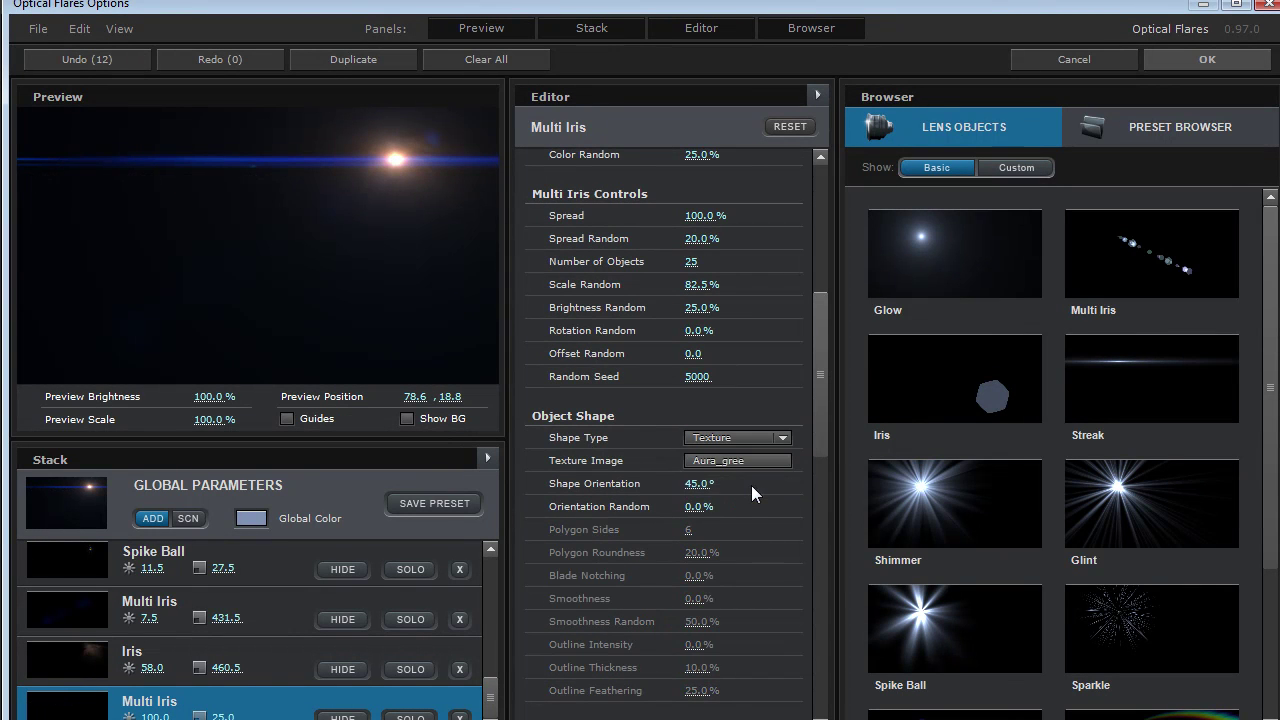
left_click(727, 463)
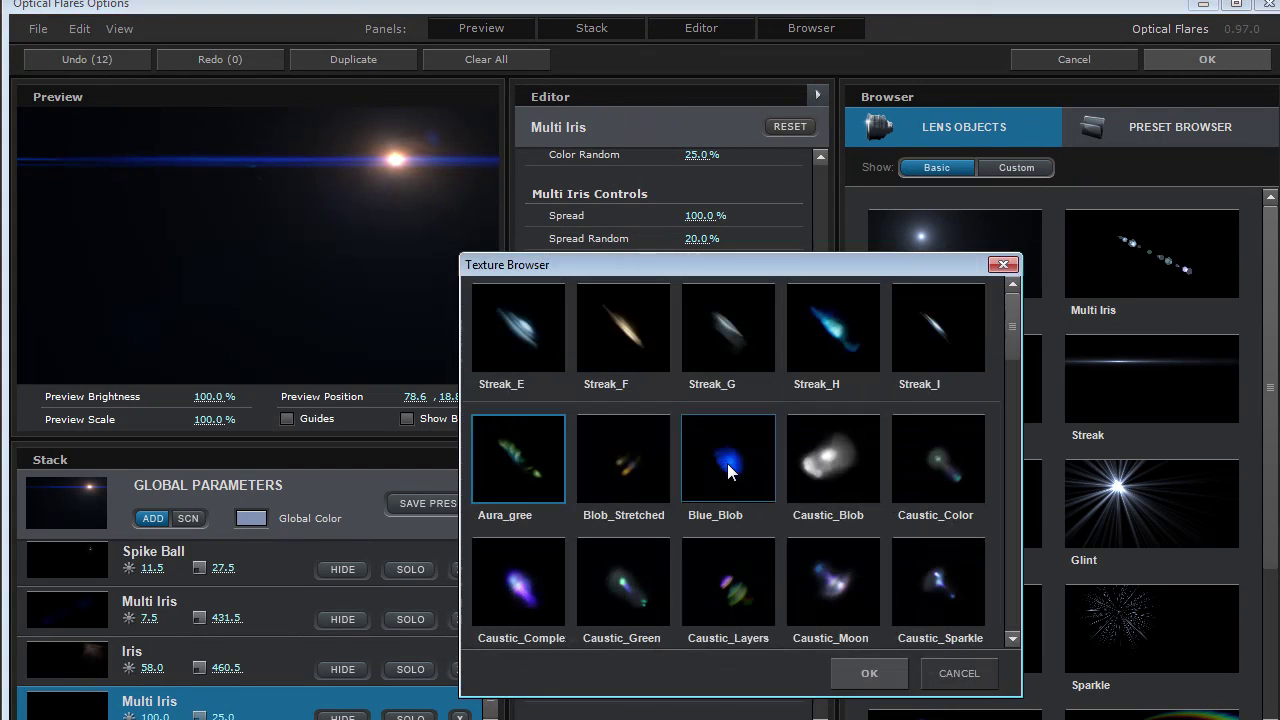
left_click(515, 328)
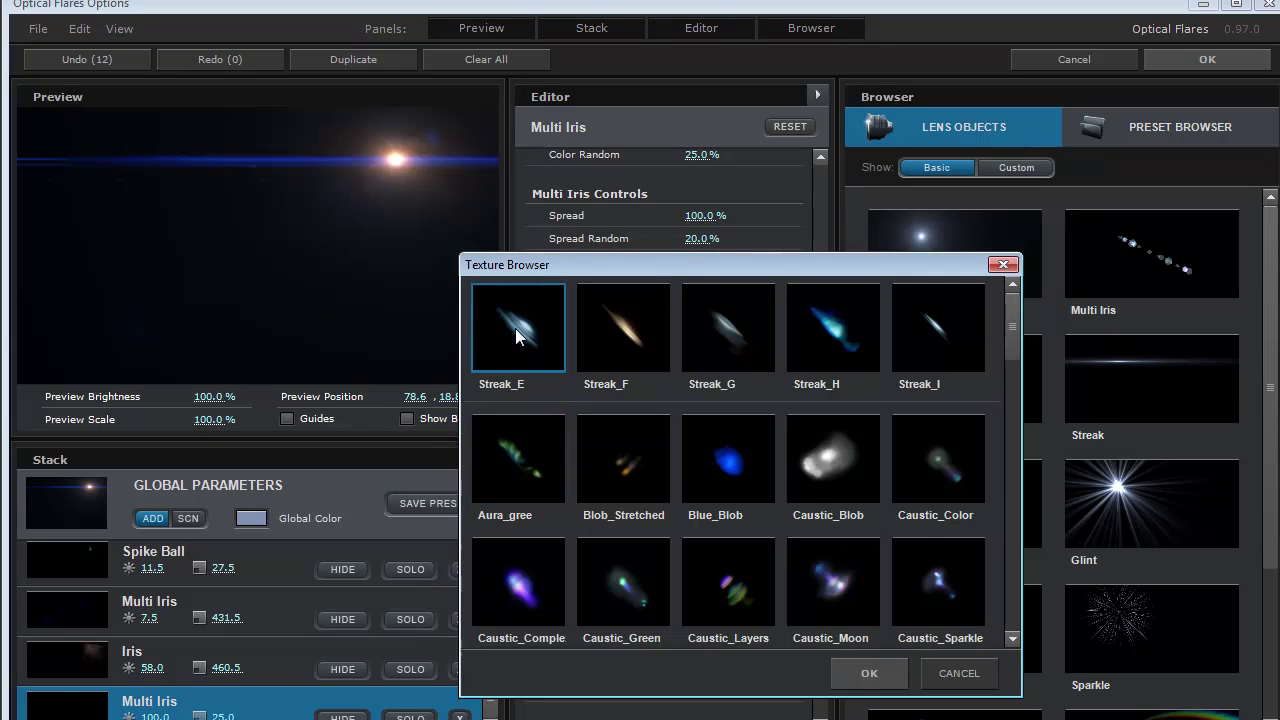
- Confirm Streak_E, enlarge the iris scale and reset the shape orientation to 0 degrees
left_click(893, 674)
scroll(820, 265, "up", 6)
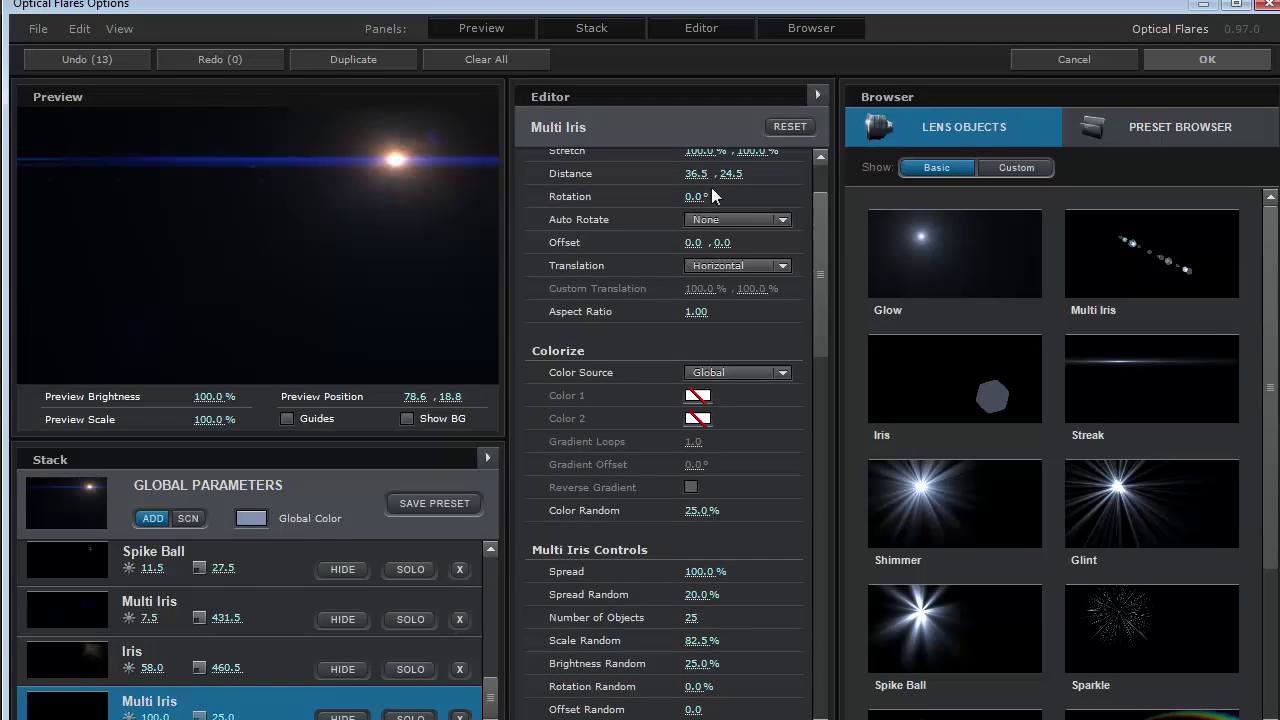
left_click_drag(702, 207, 820, 210)
scroll(824, 328, "down", 2)
scroll(737, 503, "down", 1)
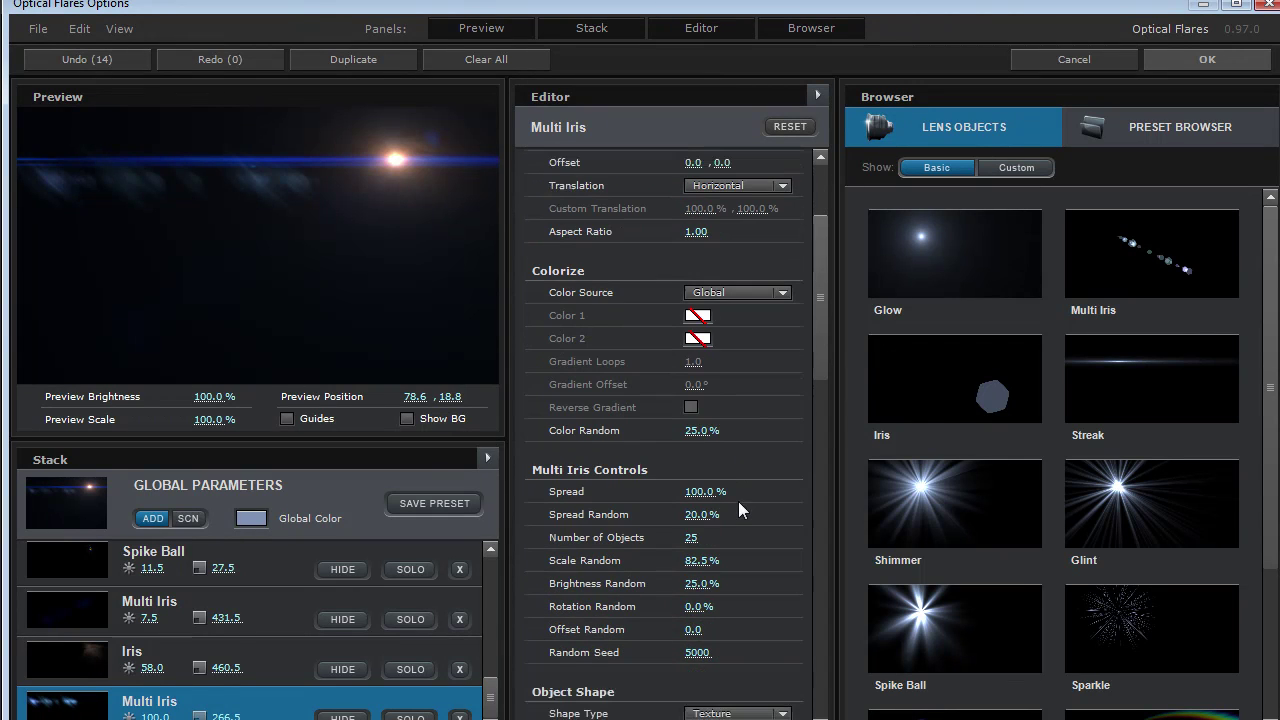
scroll(650, 617, "down", 2)
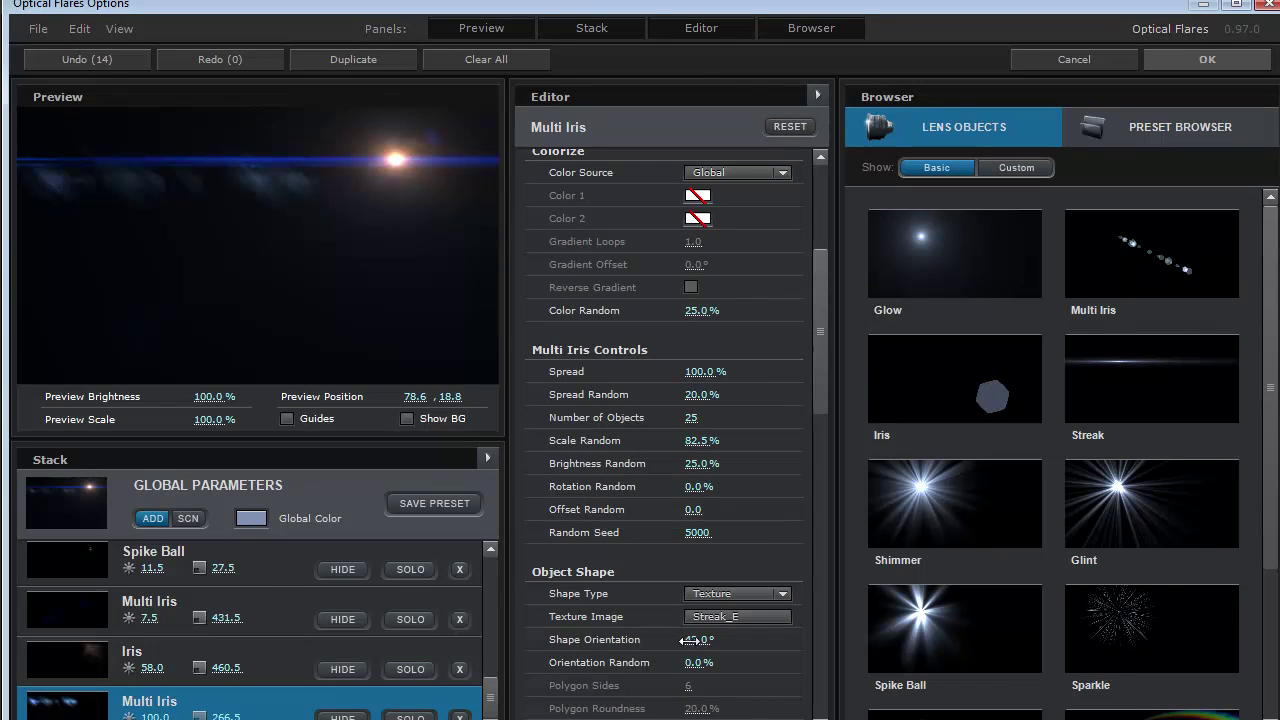
left_click_drag(680, 640, 600, 643)
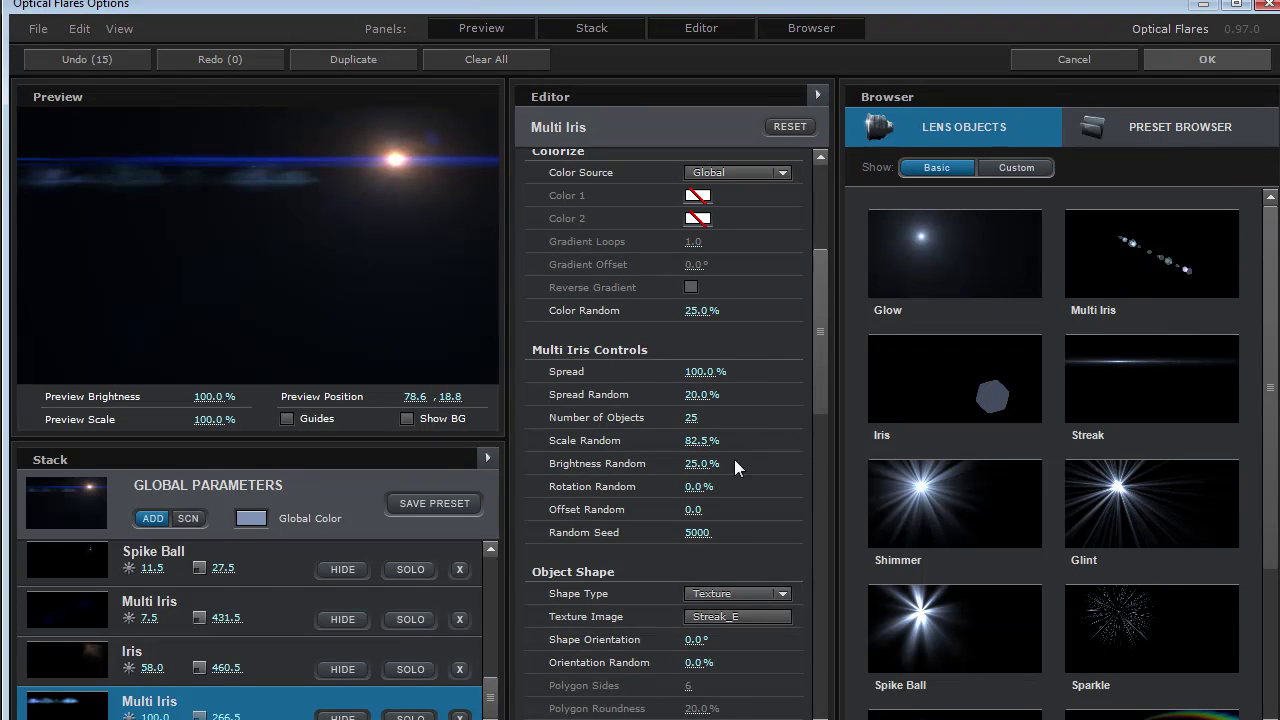
- Adjust the scale randomness and give the iris a custom bright blue Color 1
left_click_drag(704, 440, 846, 426)
left_click_drag(821, 380, 811, 337)
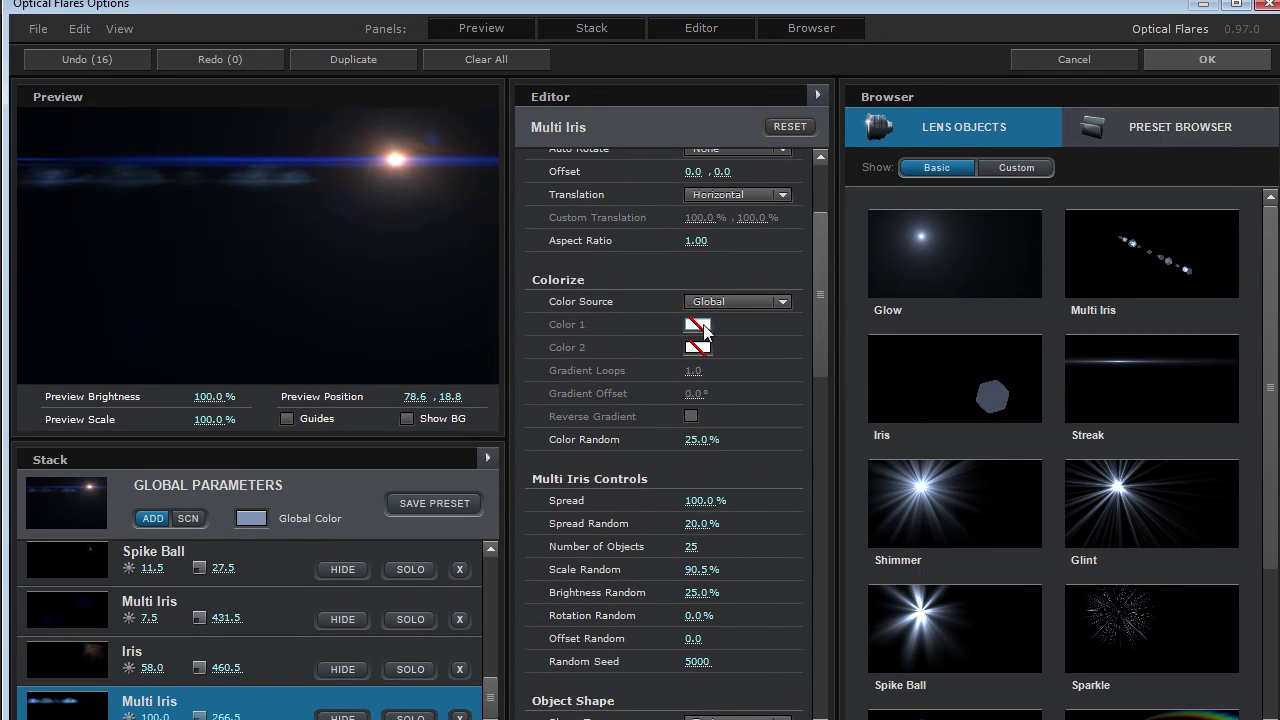
left_click(698, 345)
left_click(791, 326)
left_click(751, 263)
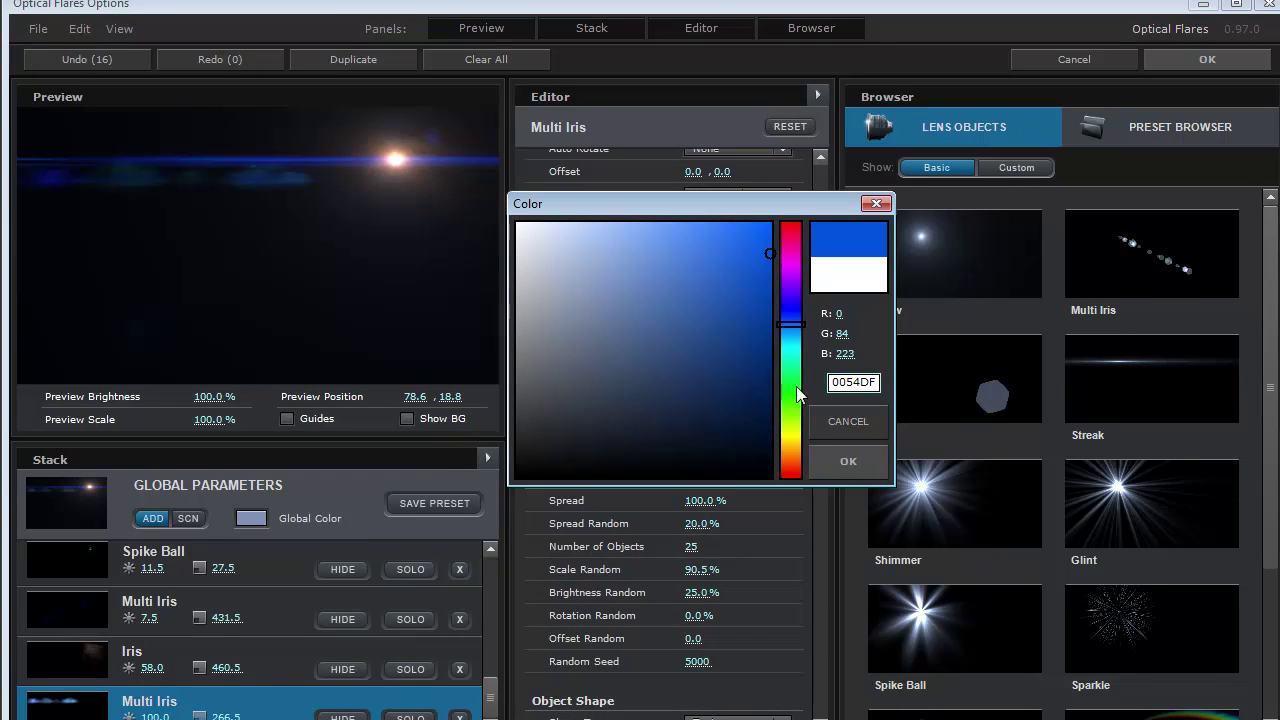
left_click(848, 461)
- Reduce the iris objects to 8, tune brightness, and stretch the streak to 347% by 57.5%
left_click_drag(700, 552, 600, 538)
left_click(459, 221)
left_click_drag(465, 260, 507, 317)
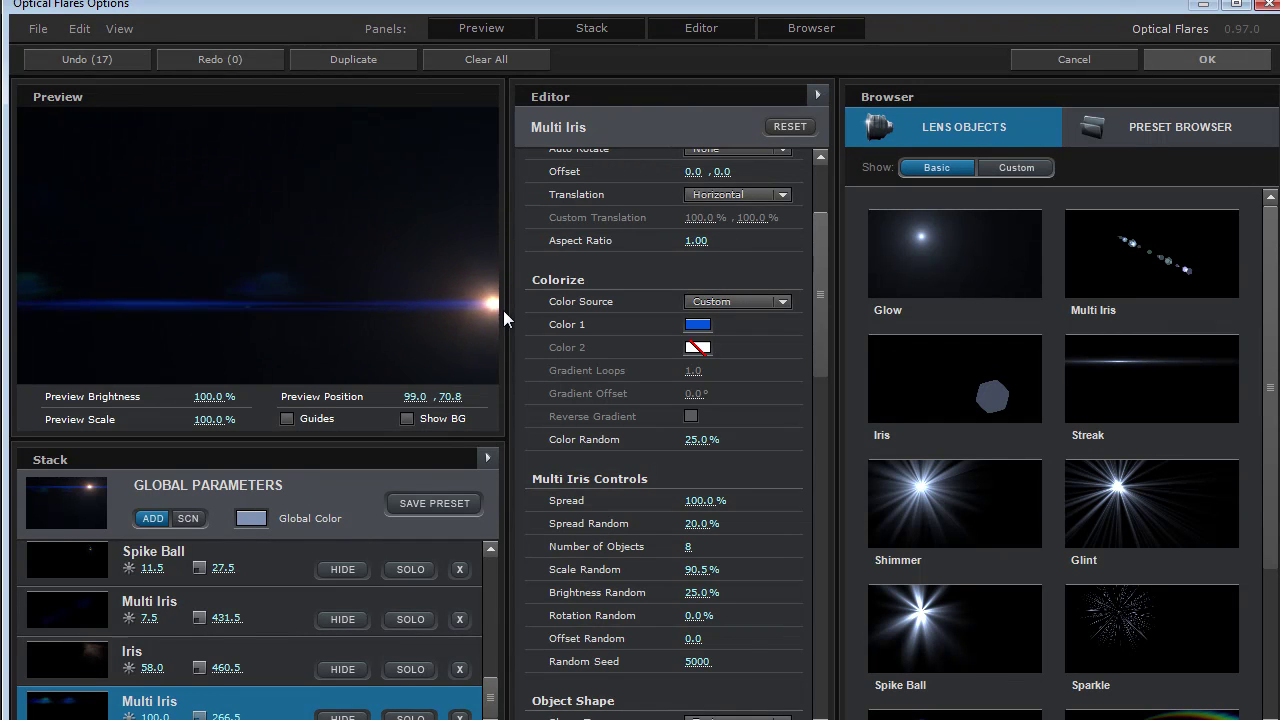
scroll(817, 341, "up", 3)
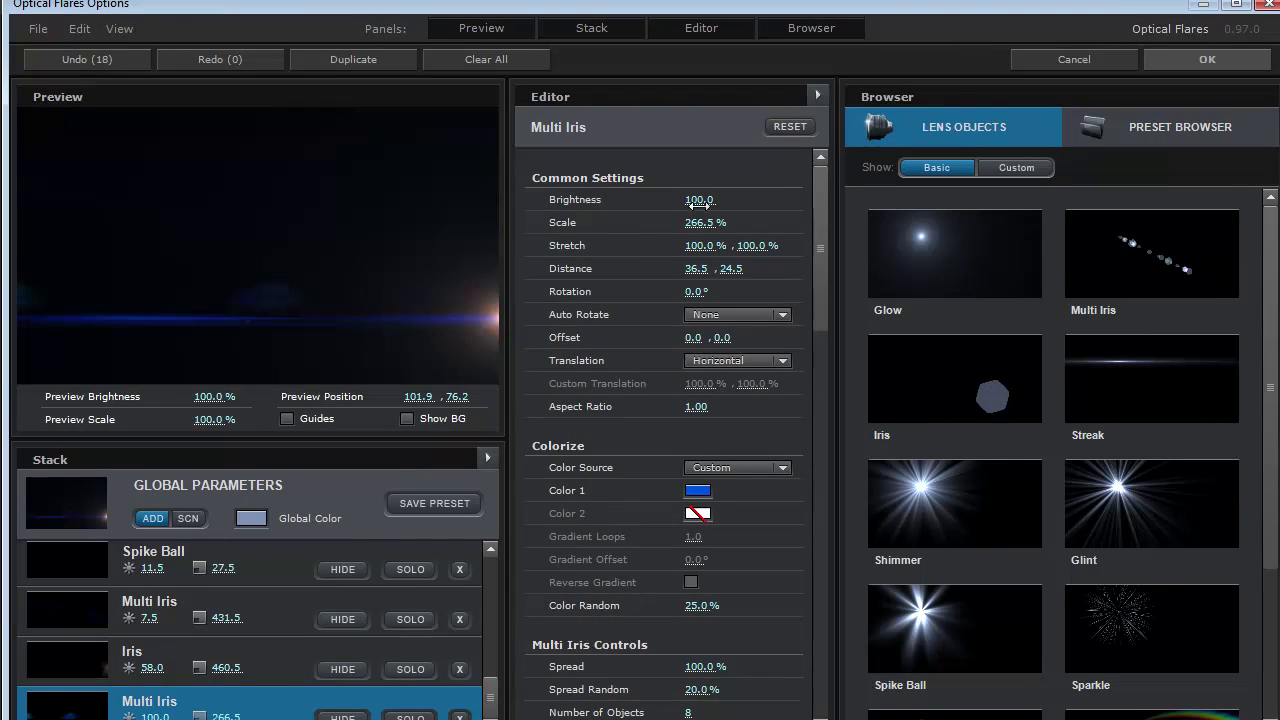
left_click_drag(699, 200, 745, 199)
left_click_drag(391, 262, 467, 287)
left_click_drag(700, 245, 1189, 261)
left_click_drag(761, 250, 676, 250)
left_click_drag(695, 202, 272, 232)
left_click_drag(464, 288, 427, 183)
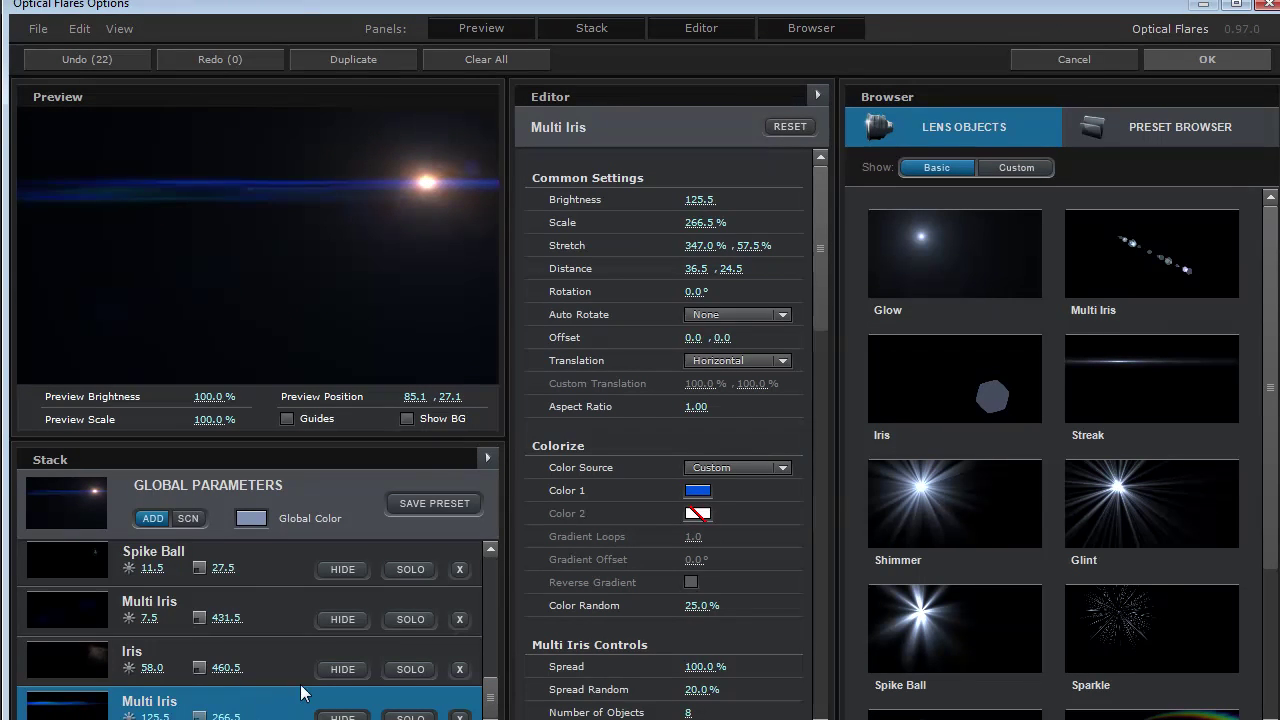
- Duplicate the Multi Iris, giving the copy 369% stretch, 67.5 distance, and more brightness and scale
left_click(487, 458)
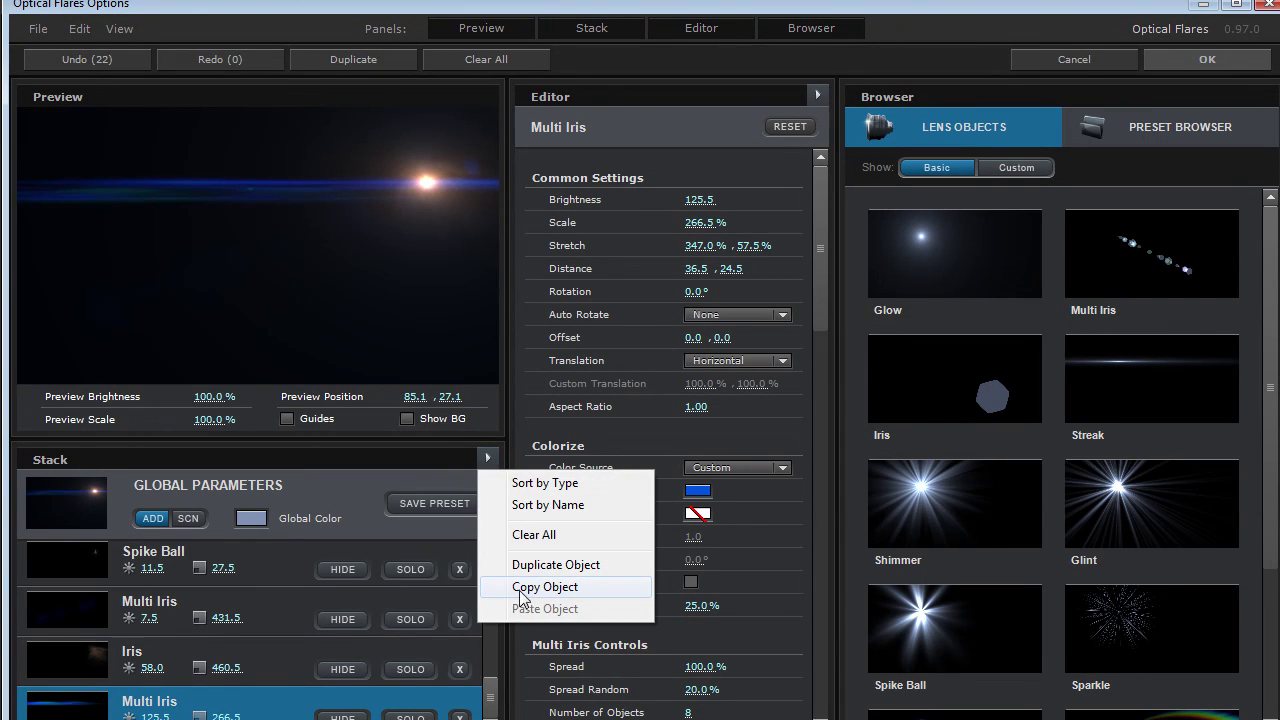
left_click(585, 568)
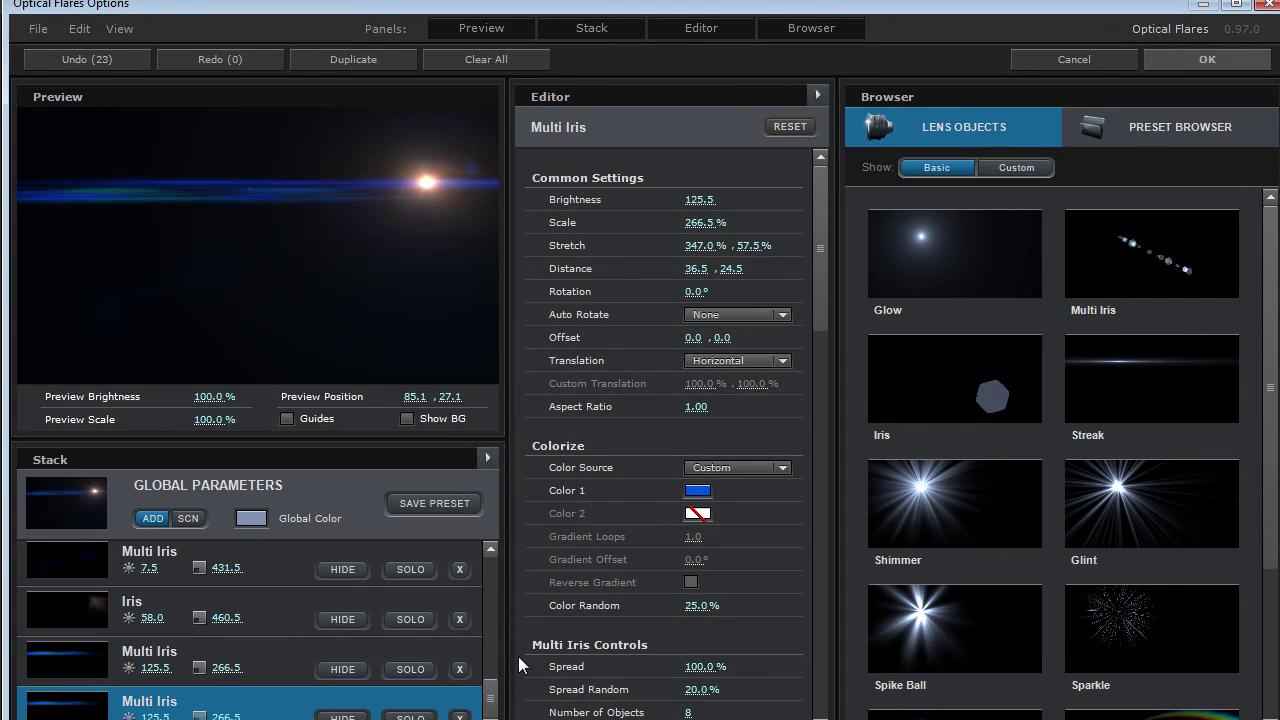
left_click_drag(740, 243, 741, 243)
left_click_drag(700, 200, 699, 200)
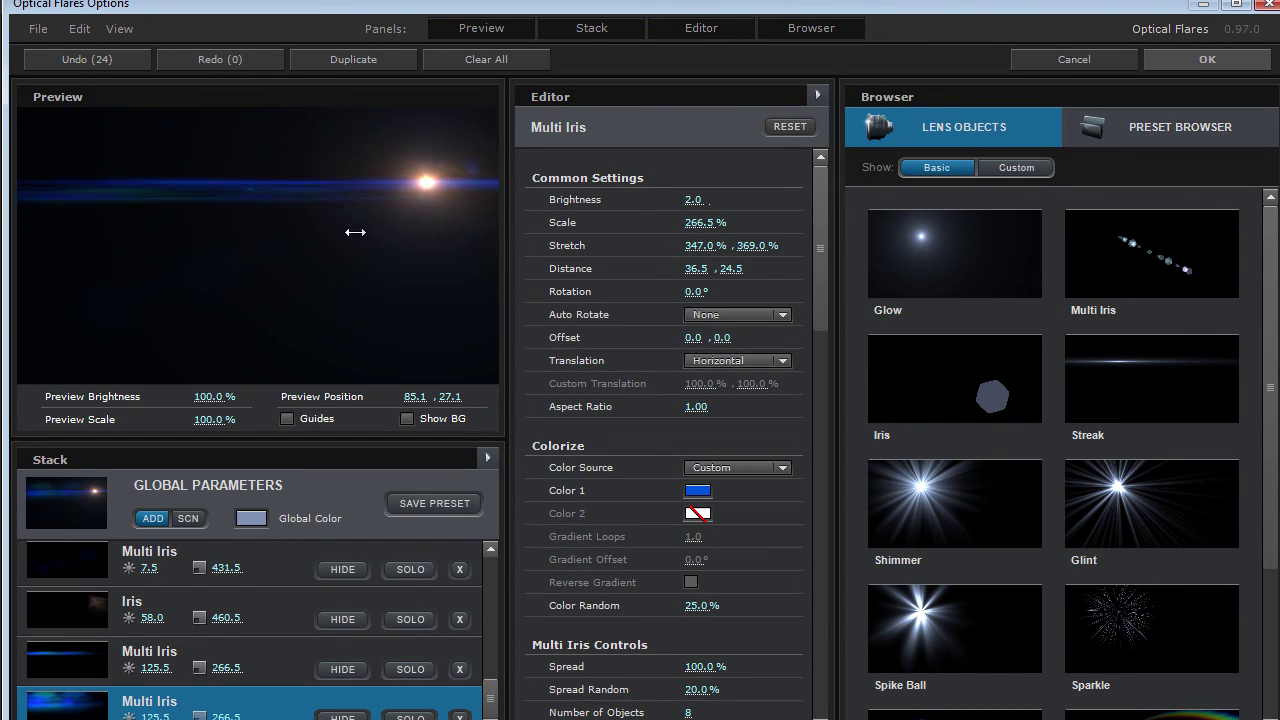
left_click_drag(429, 217, 444, 335)
left_click_drag(745, 266, 800, 257)
left_click_drag(690, 200, 800, 199)
left_click_drag(700, 222, 728, 226)
left_click_drag(420, 235, 512, 340)
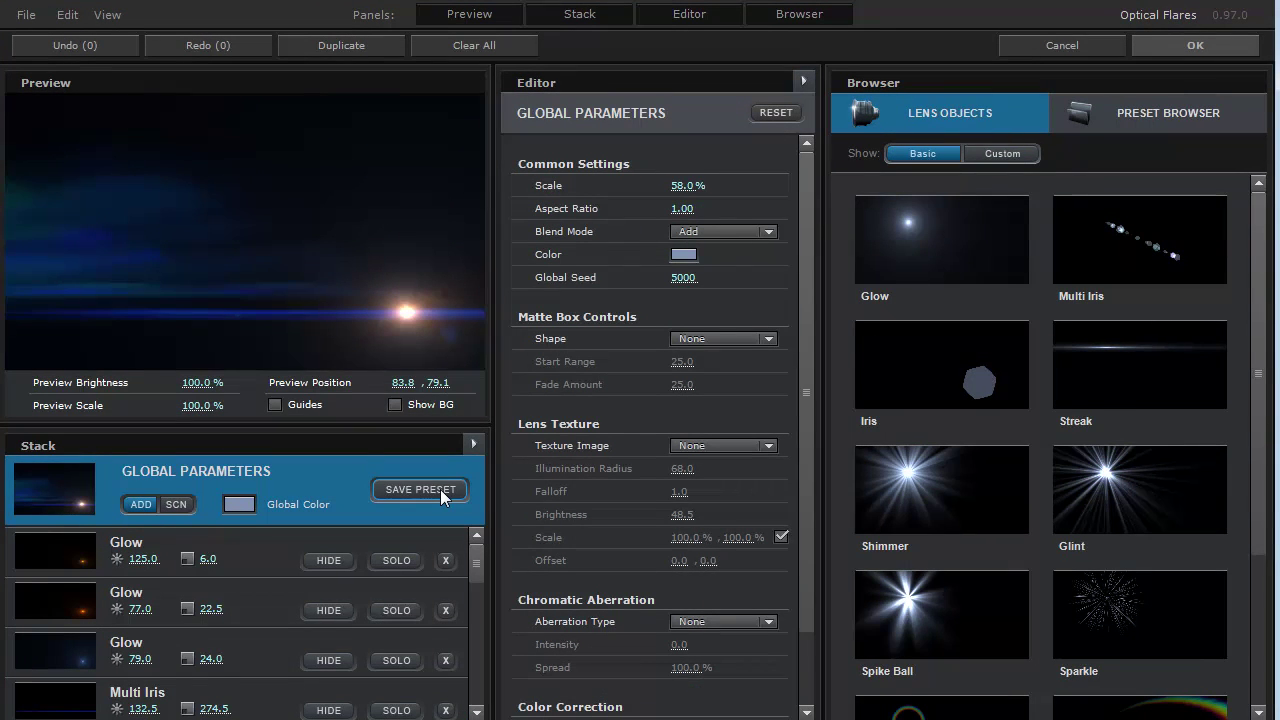
- Try the Conspiracy presets Mass_Media, Dis-Information, Bilderberg and FDA, settling on Mass_Media
left_click(1133, 116)
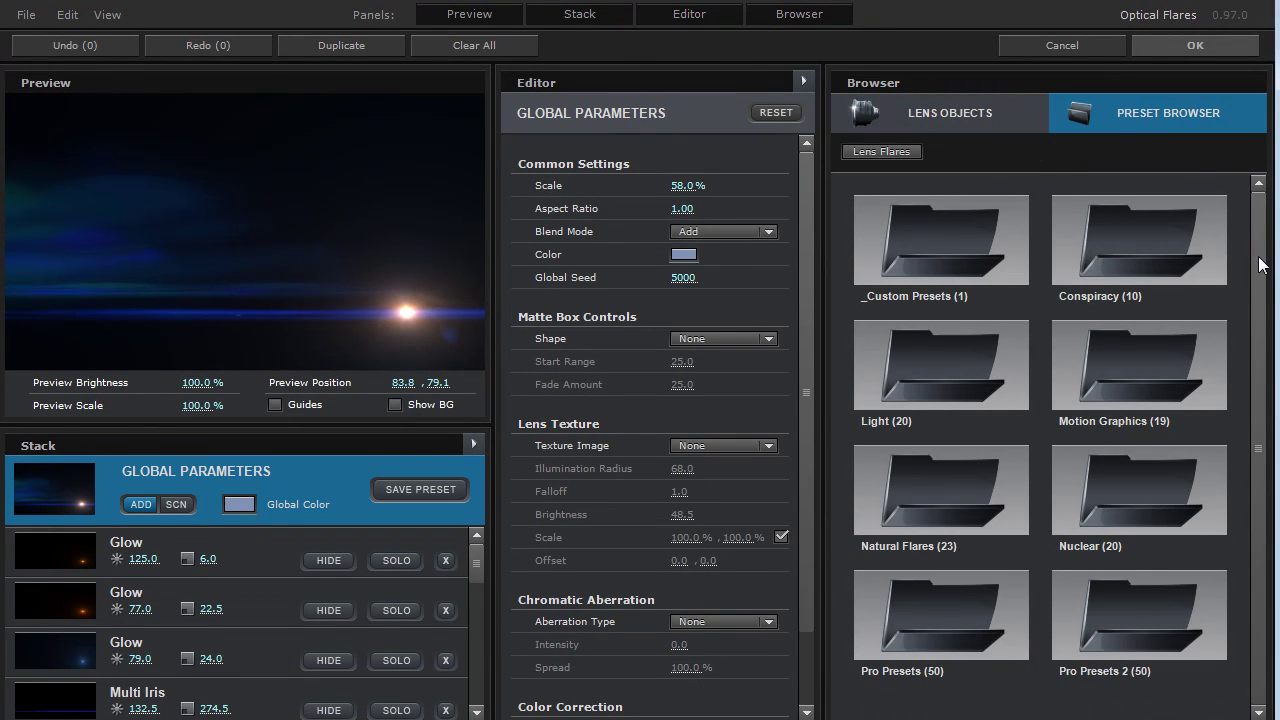
double_click(1128, 289)
left_click_drag(1262, 304, 1262, 358)
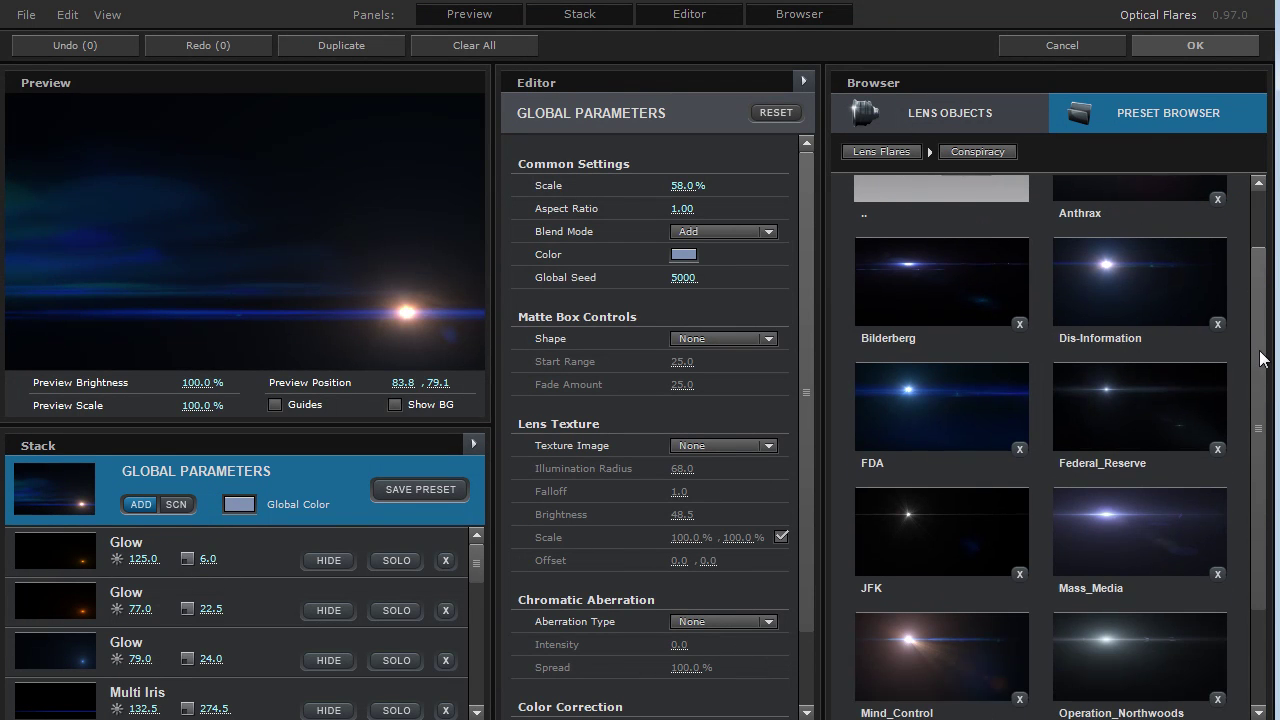
left_click(1134, 526)
left_click_drag(364, 223, 396, 352)
left_click(1145, 272)
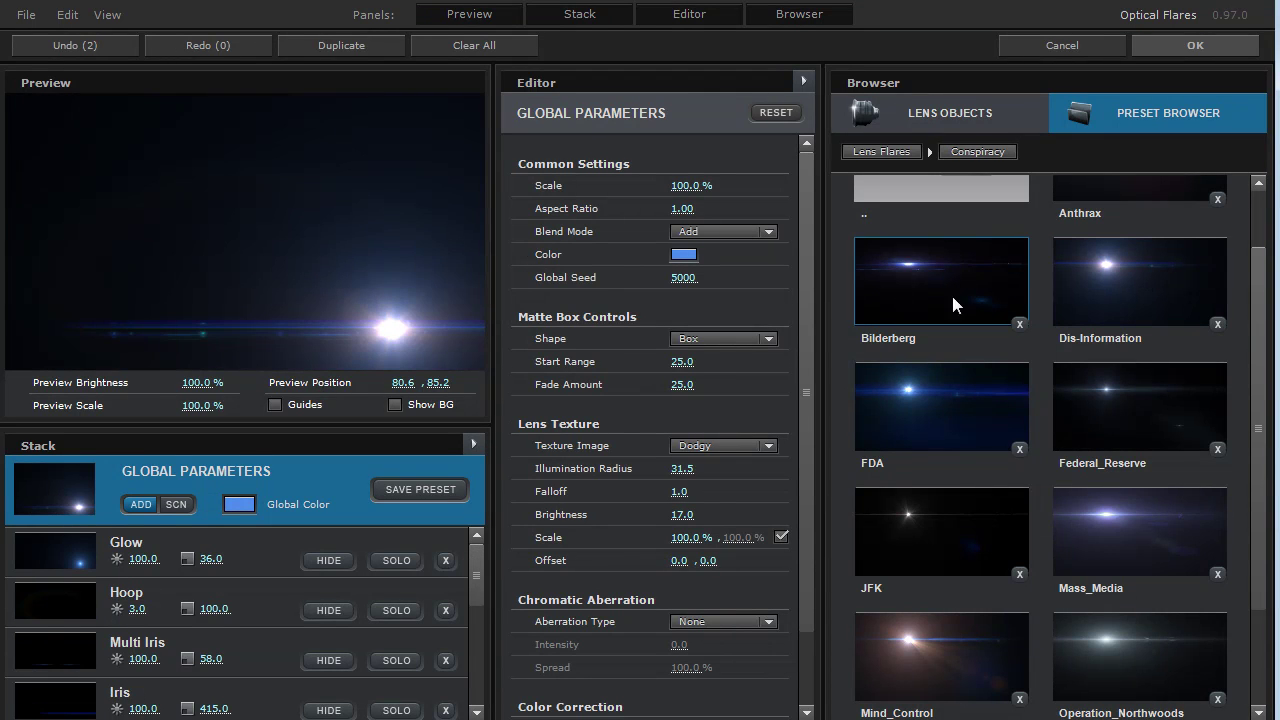
left_click(921, 276)
left_click_drag(385, 300, 376, 157)
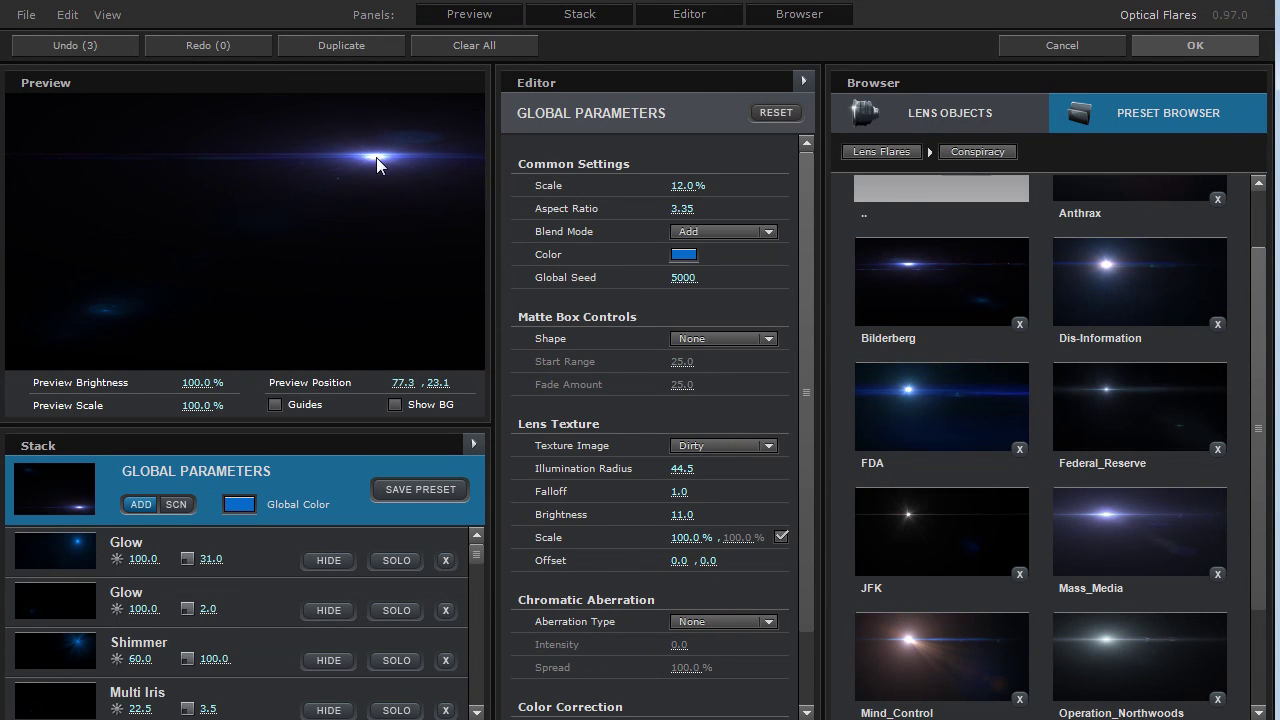
left_click(930, 401)
left_click_drag(353, 259, 420, 294)
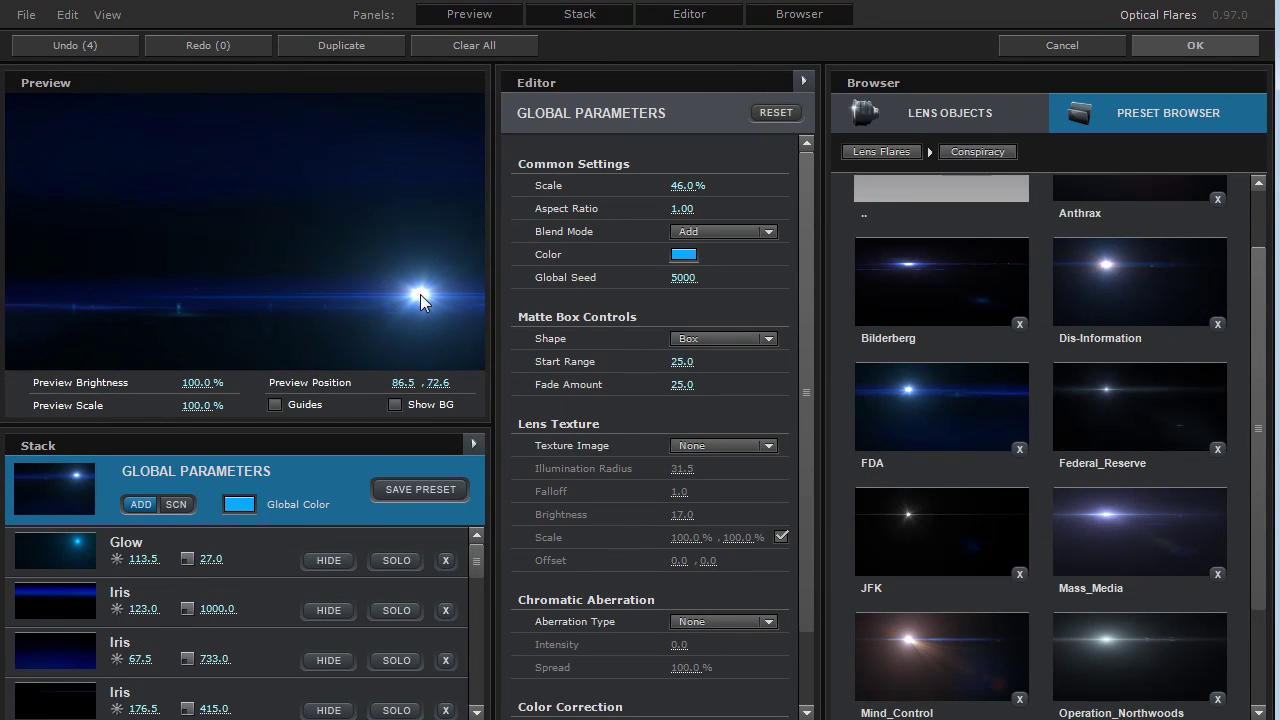
left_click(1104, 521)
- Browse the Pro Presets 2 folder, then open the Nuclear preset folder
left_click(881, 151)
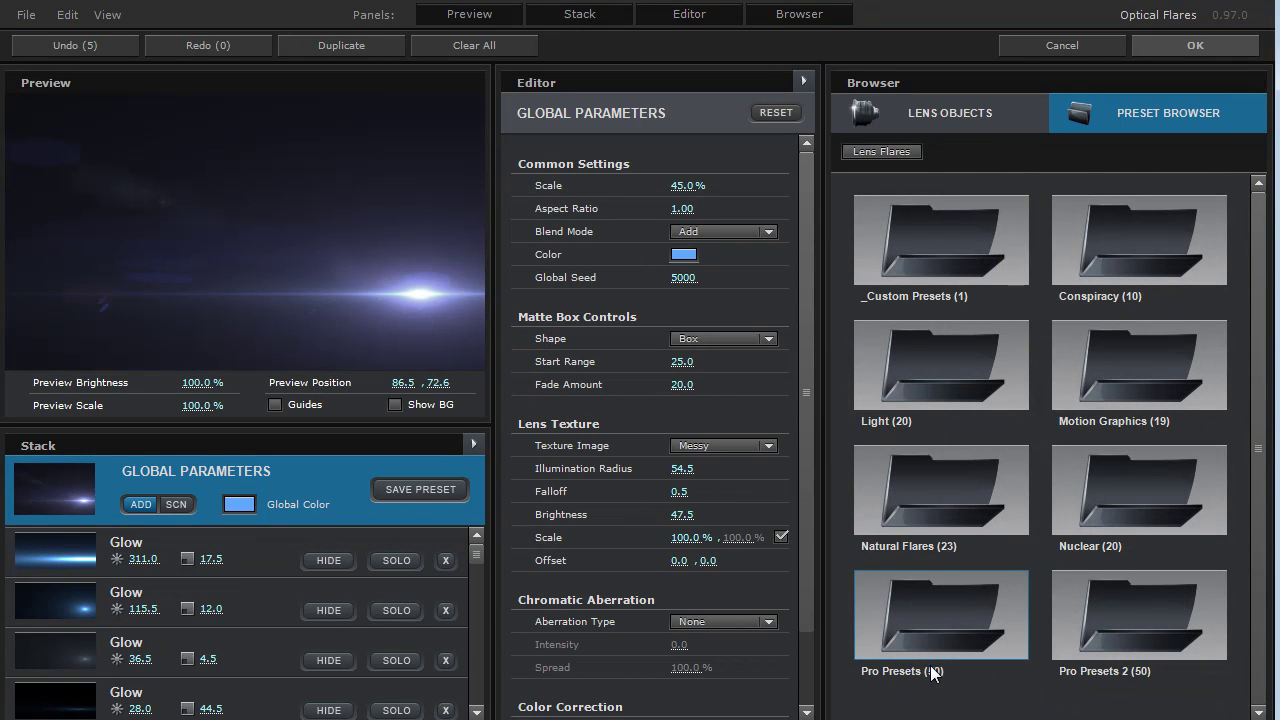
left_click(1133, 686)
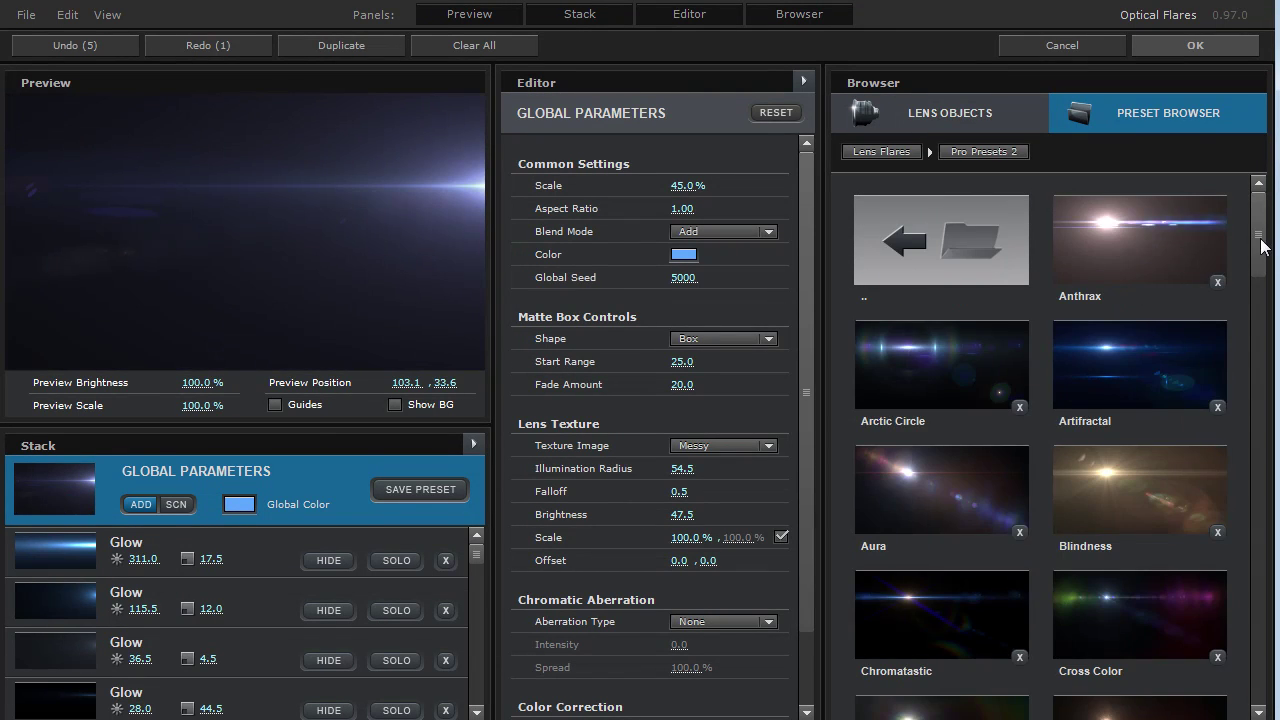
left_click_drag(1260, 246, 1199, 194)
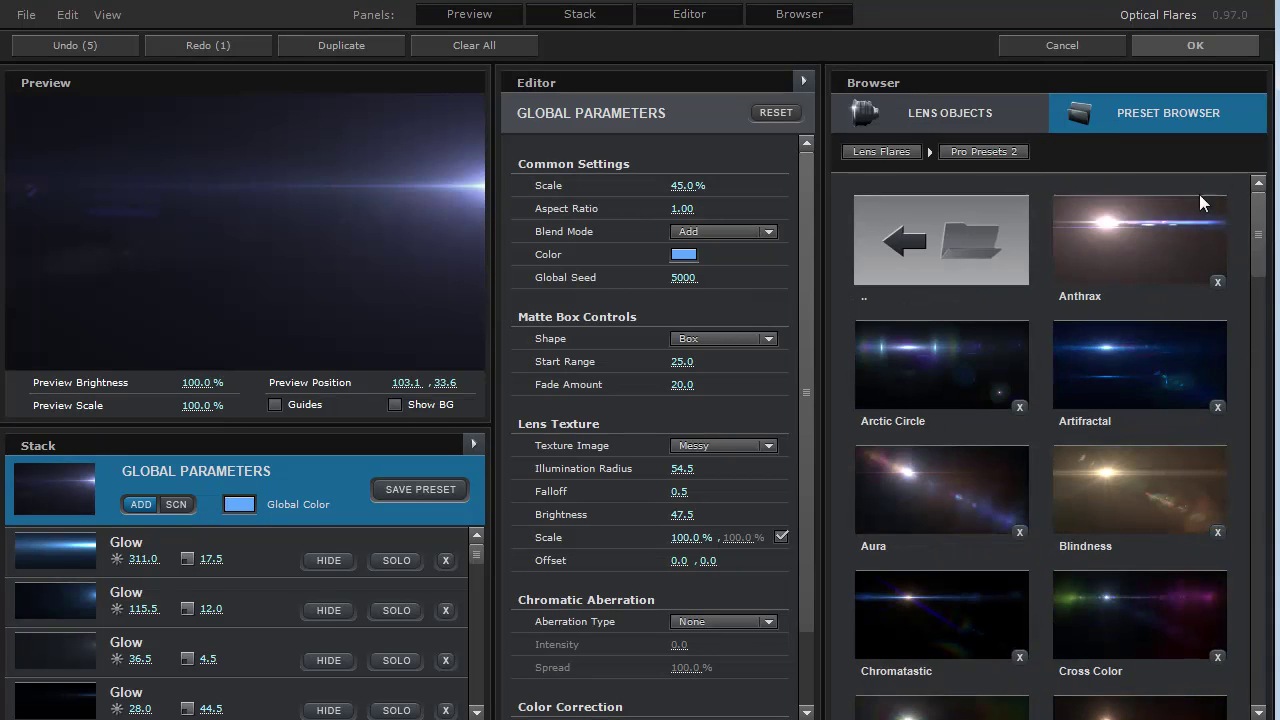
left_click(954, 238)
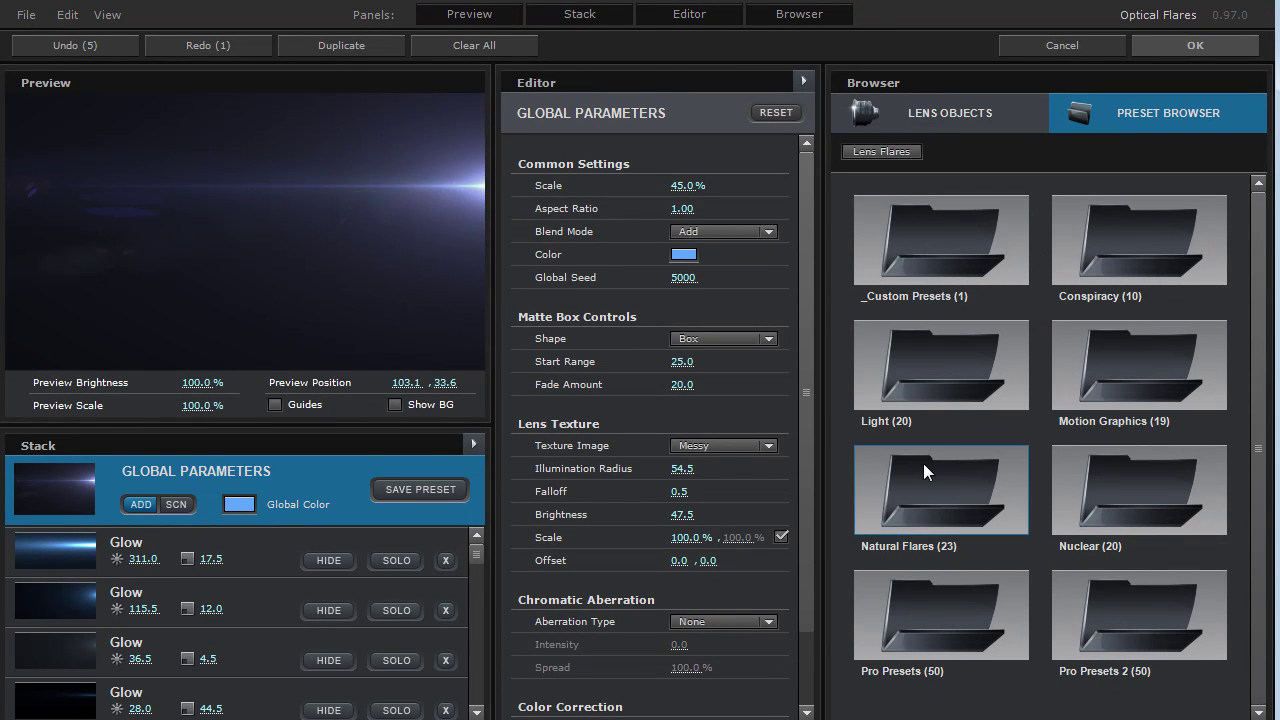
left_click(1097, 474)
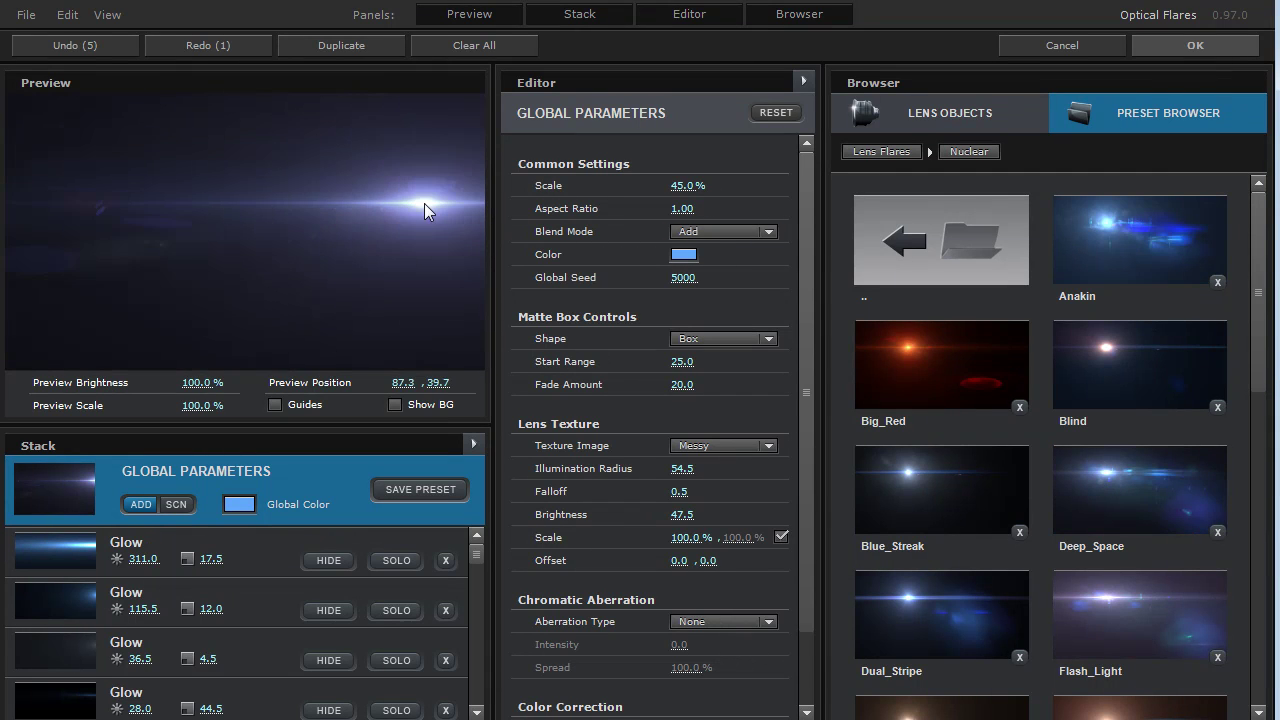
- Add the Future preset to the current flare, accept it, and set the flare Scale to 0.4
scroll(1140, 265, "down", 3)
right_click(913, 374)
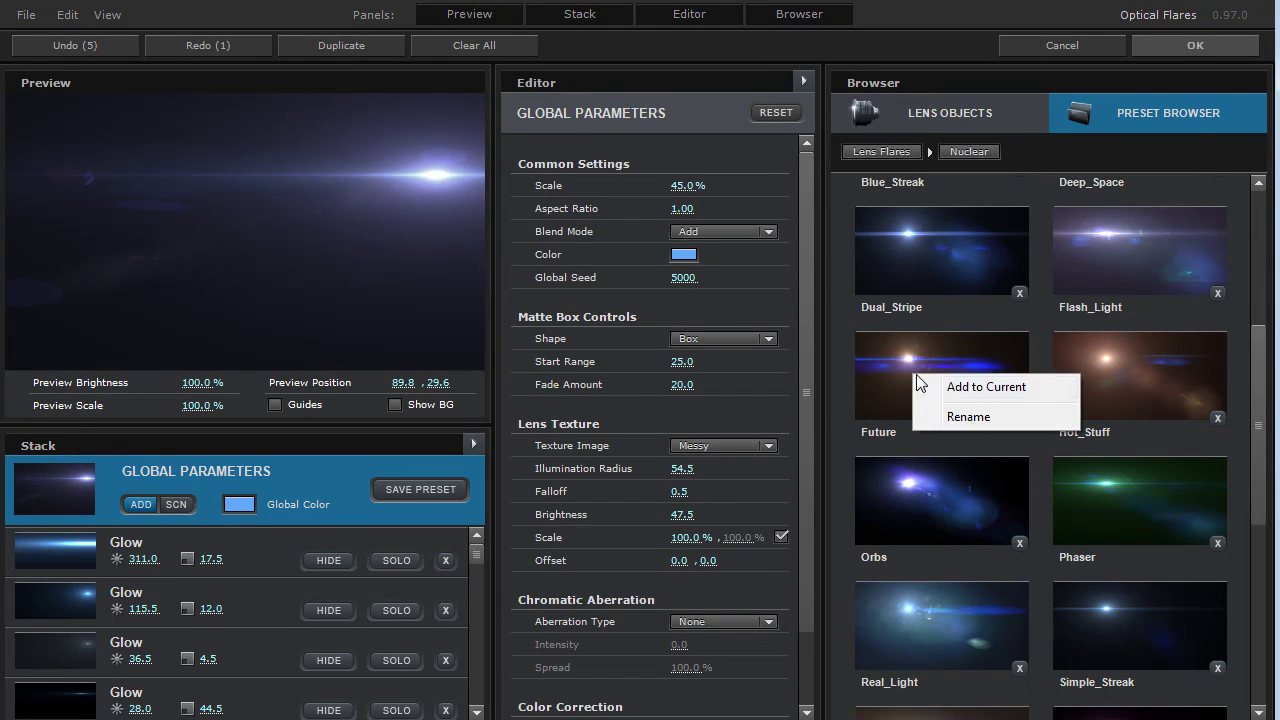
left_click(975, 385)
left_click_drag(366, 189, 421, 313)
left_click_drag(274, 319, 432, 122)
left_click_drag(196, 388, 307, 376)
left_click_drag(382, 106, 396, 214)
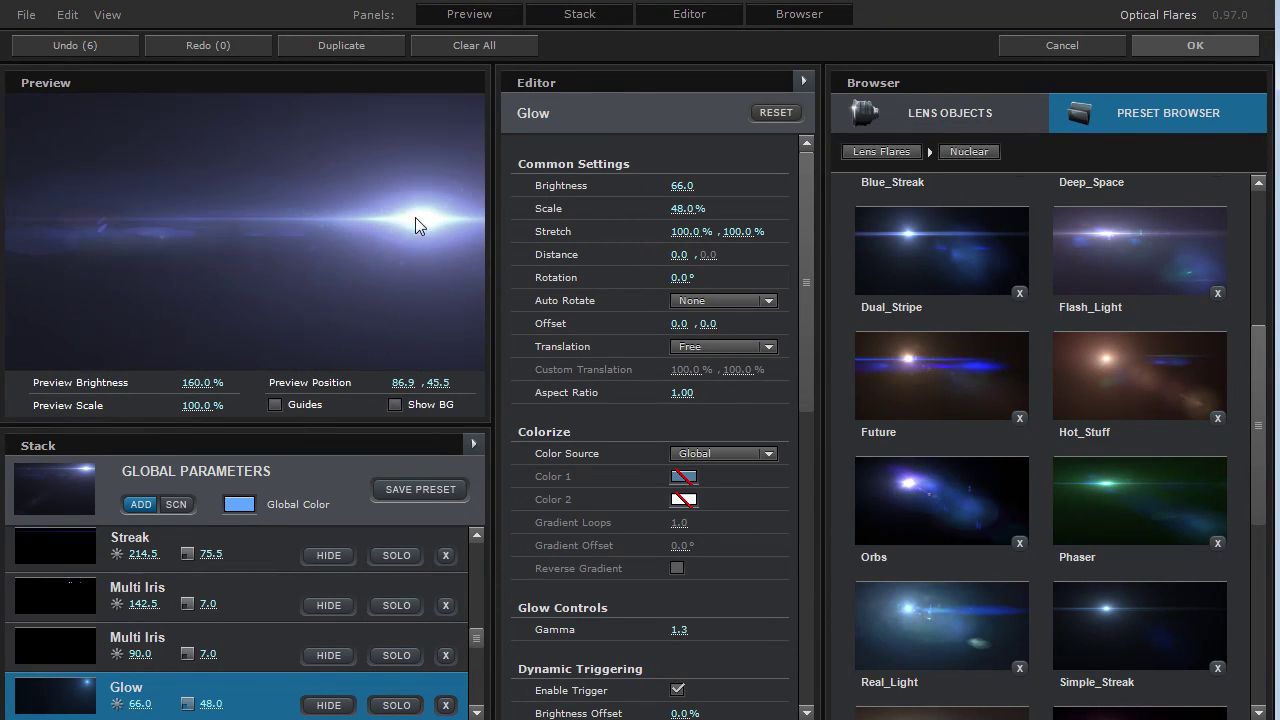
left_click(427, 325)
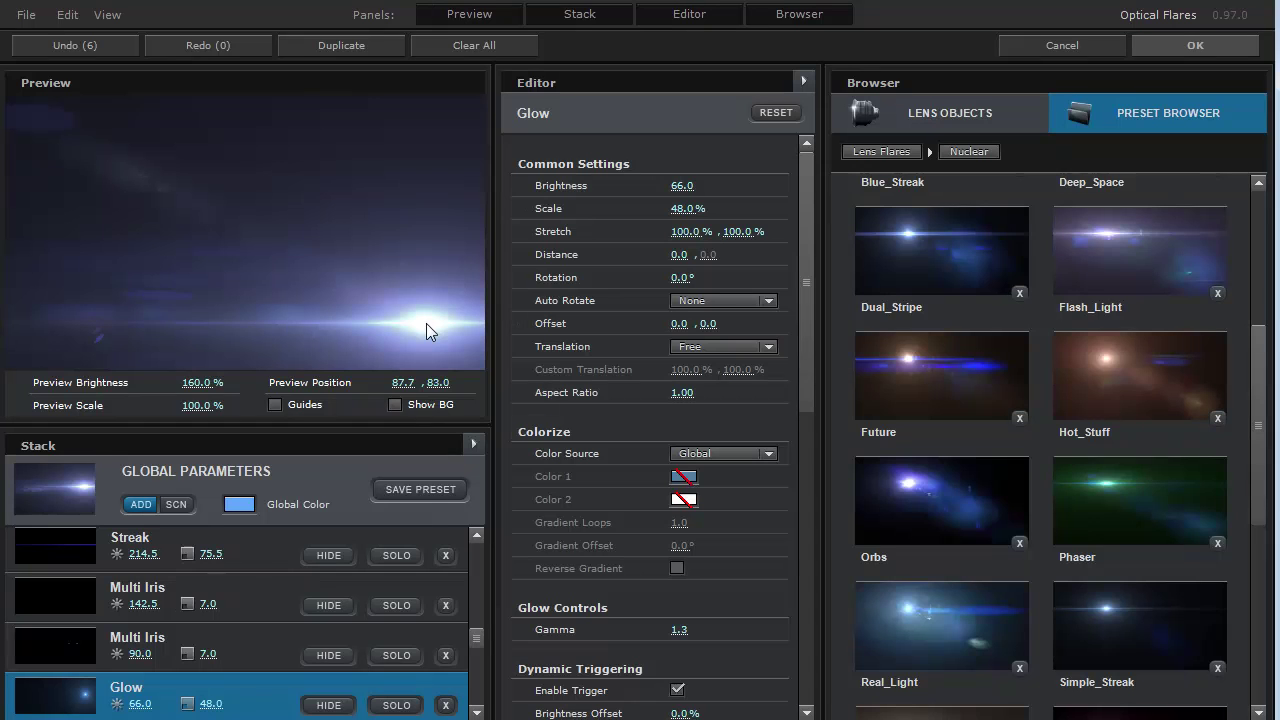
left_click(1193, 46)
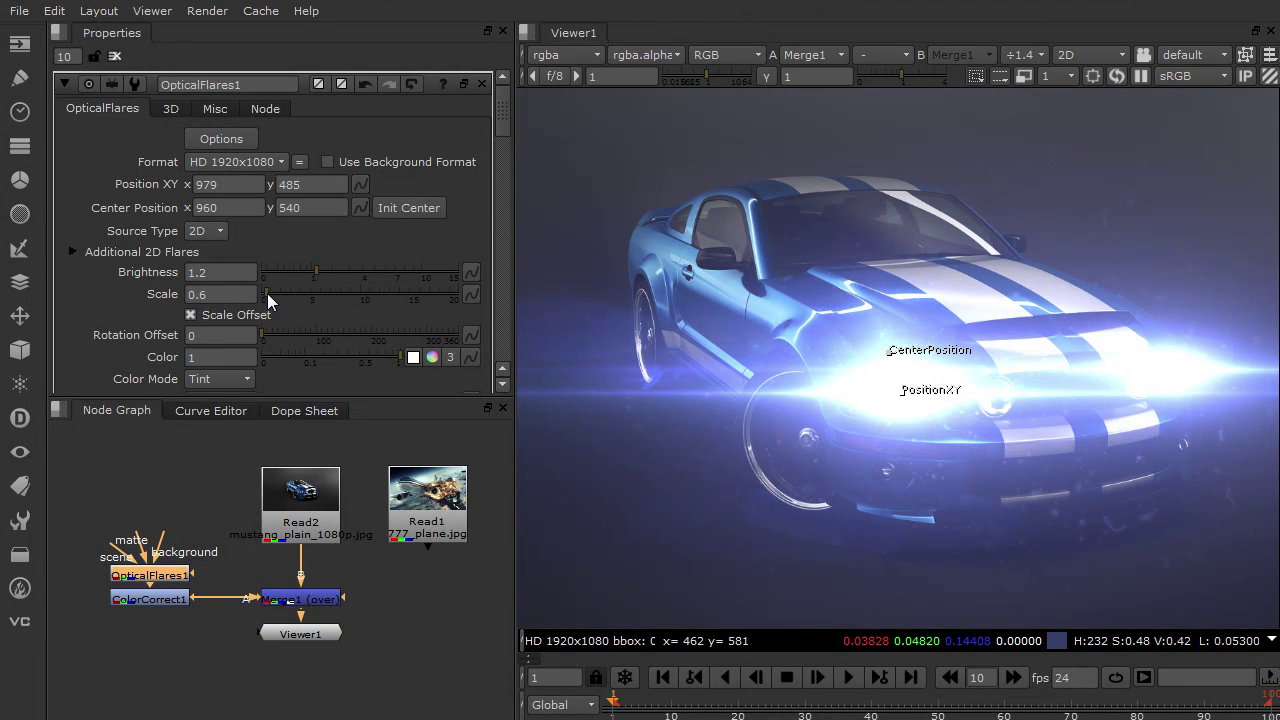
left_click_drag(266, 293, 264, 293)
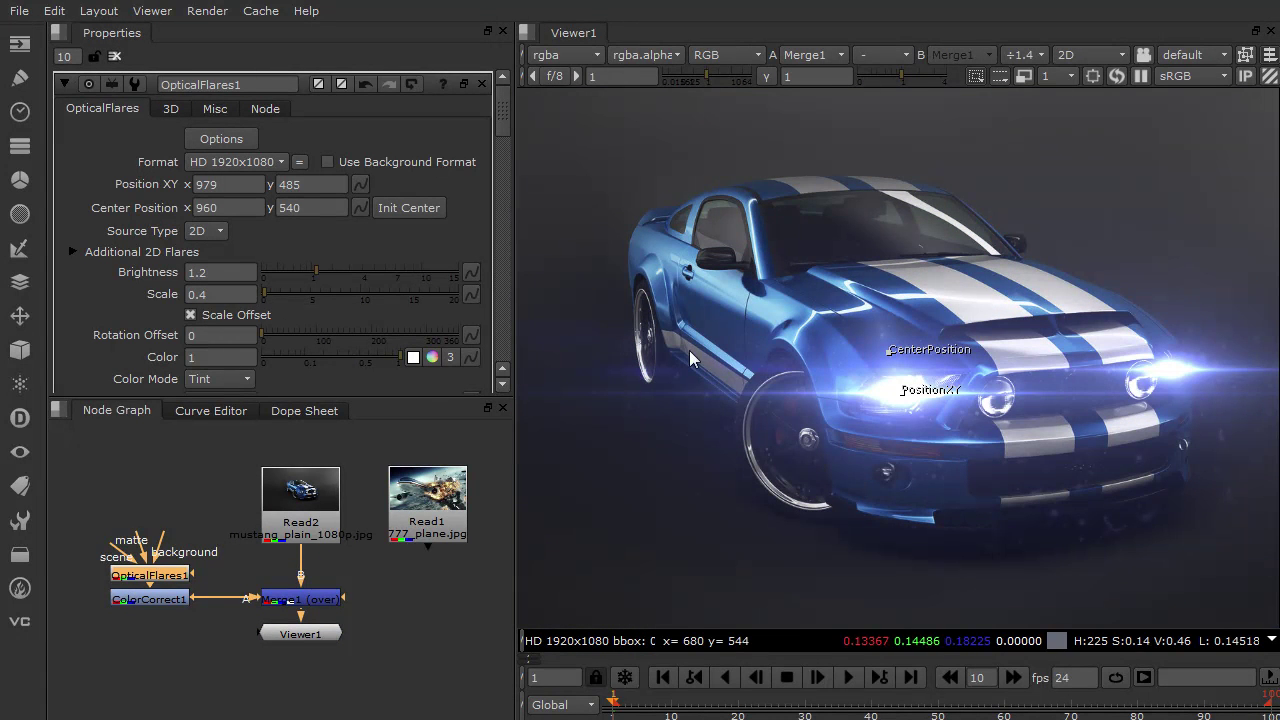